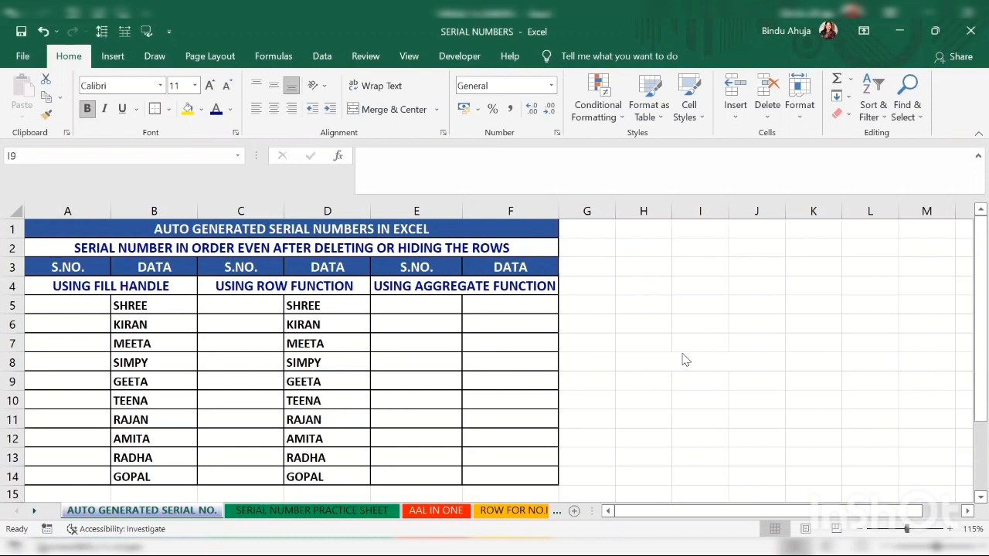
# Step: Enter 1 in A5 and fill the serial numbers 1 to 10 down to A14
pyautogui.click(70, 303)
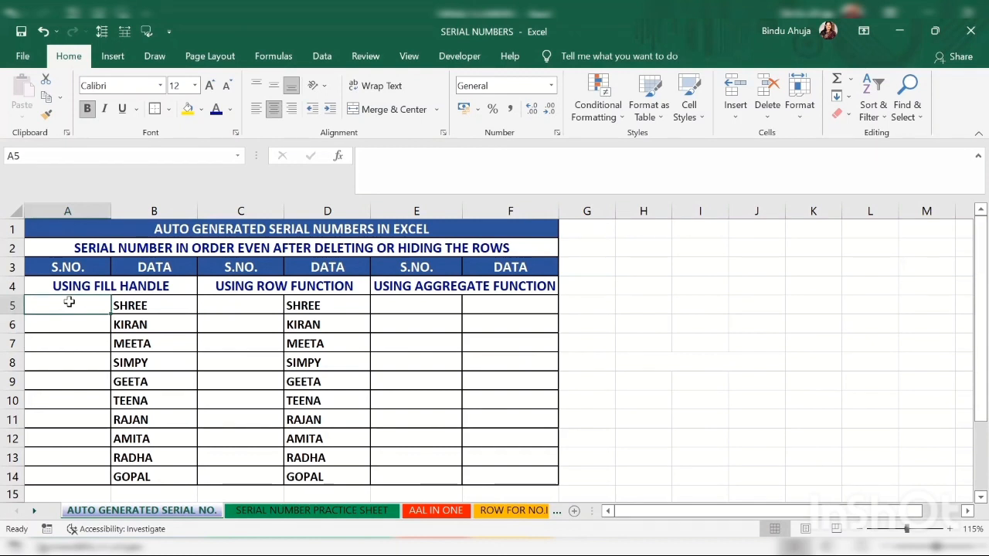
pyautogui.write('1')
pyautogui.click(128, 326)
pyautogui.click(79, 306)
pyautogui.moveTo(109, 314); pyautogui.dragTo(95, 484)
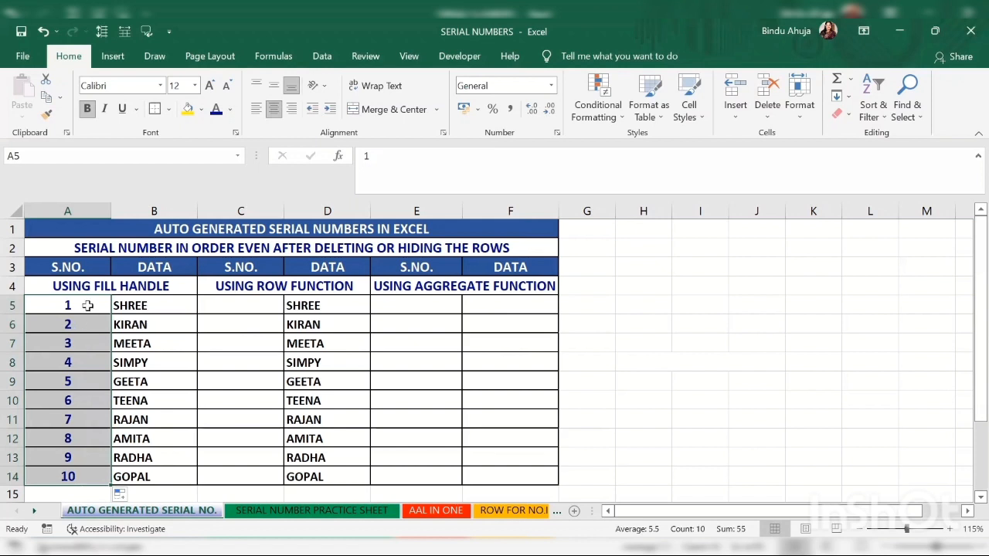
# Step: Enter the formula =ROW() in cell C5
pyautogui.click(233, 307)
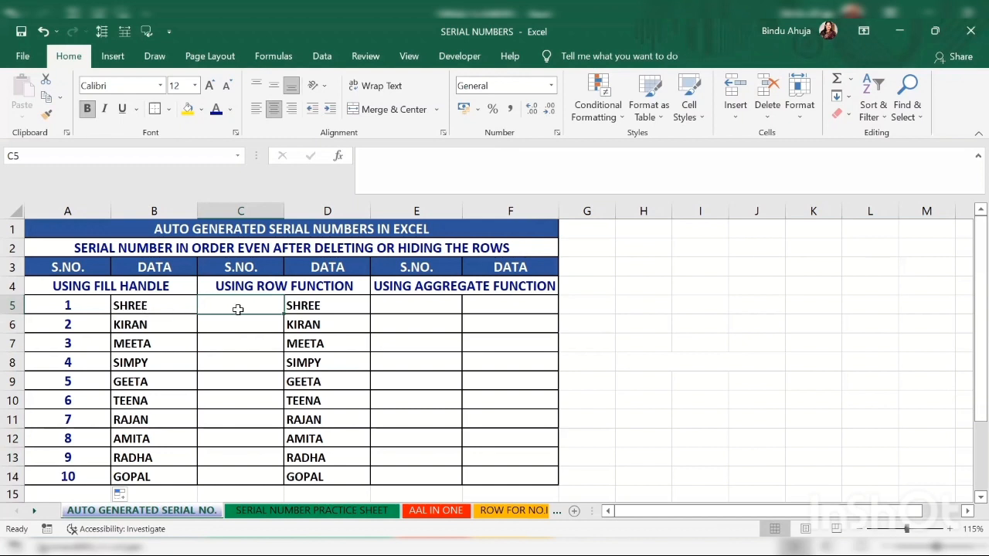
pyautogui.write('=')
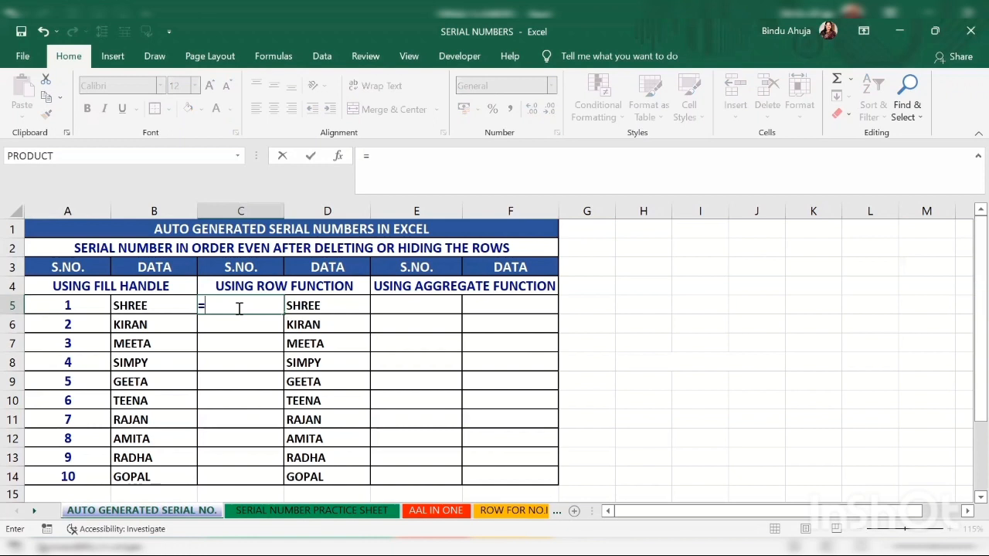
pyautogui.write('ROW')
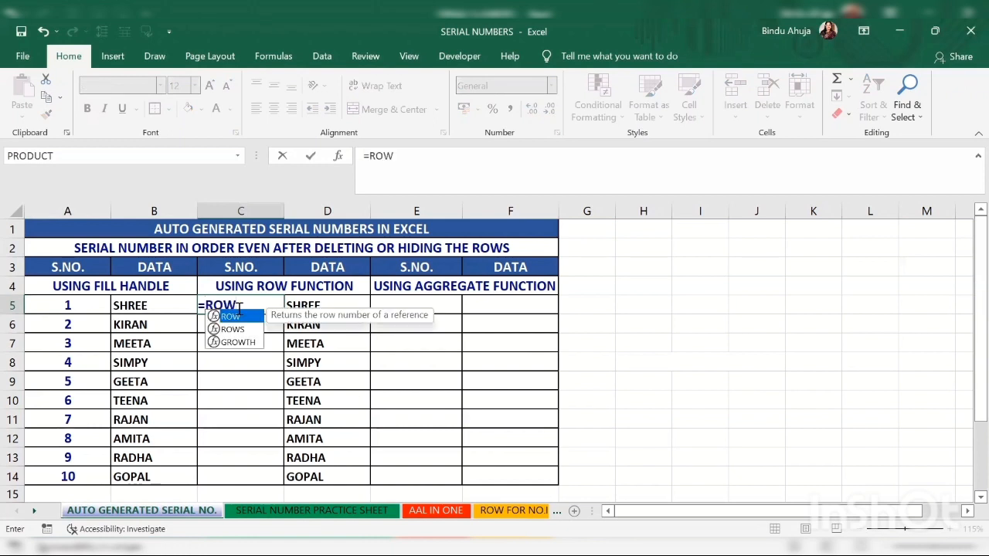
pyautogui.write('()')
pyautogui.press('Return')
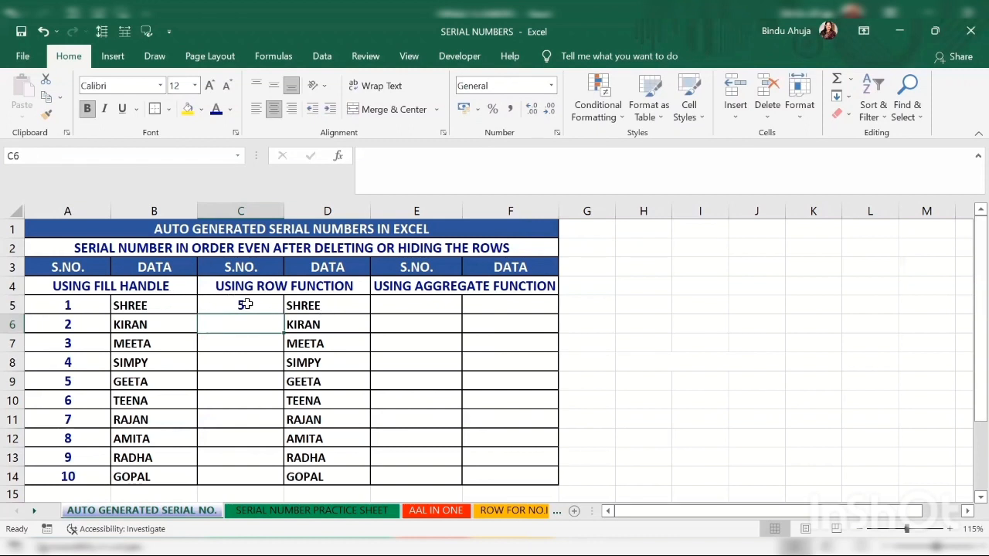
# Step: Edit the formula in C5 to =ROW()-4
pyautogui.click(244, 304)
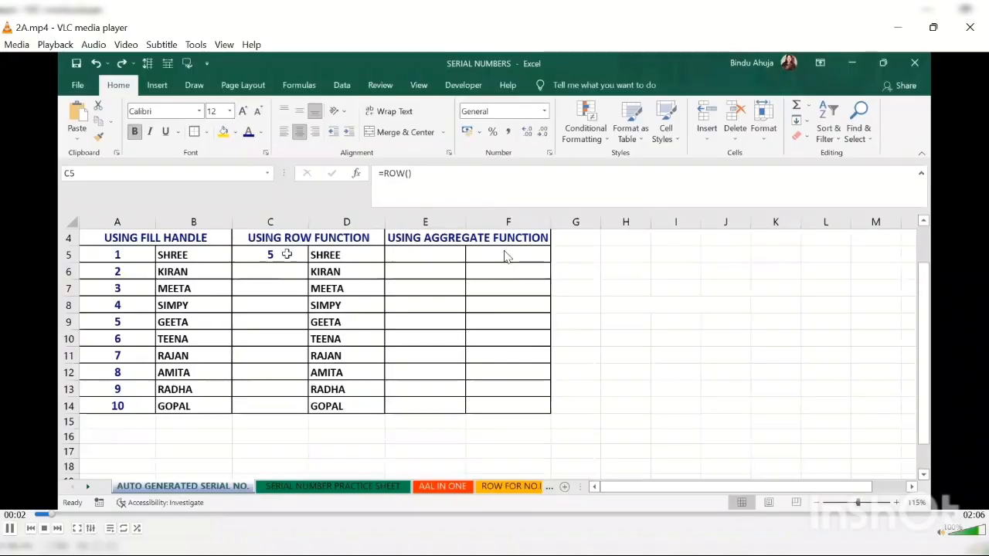
pyautogui.doubleClick(270, 305)
pyautogui.write('-4')
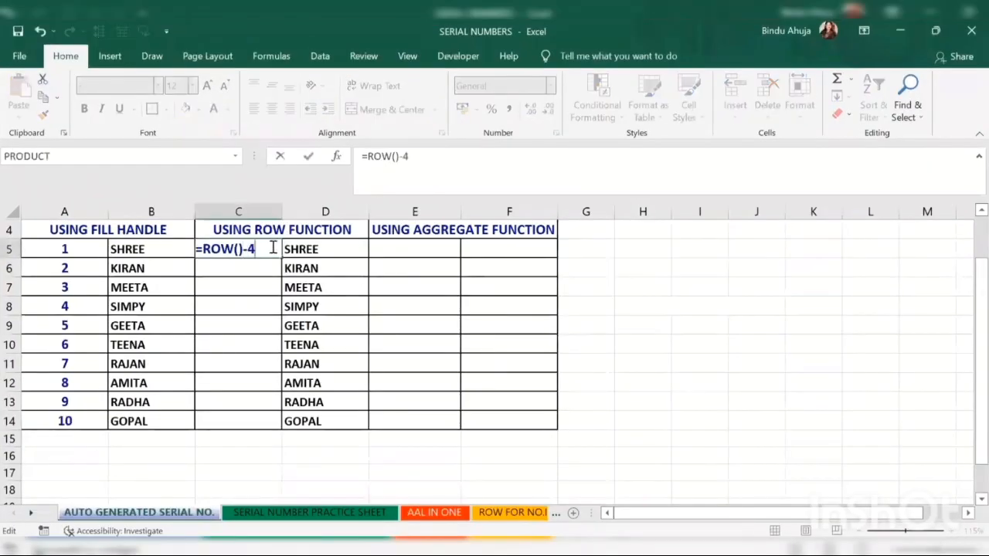
pyautogui.press('Return')
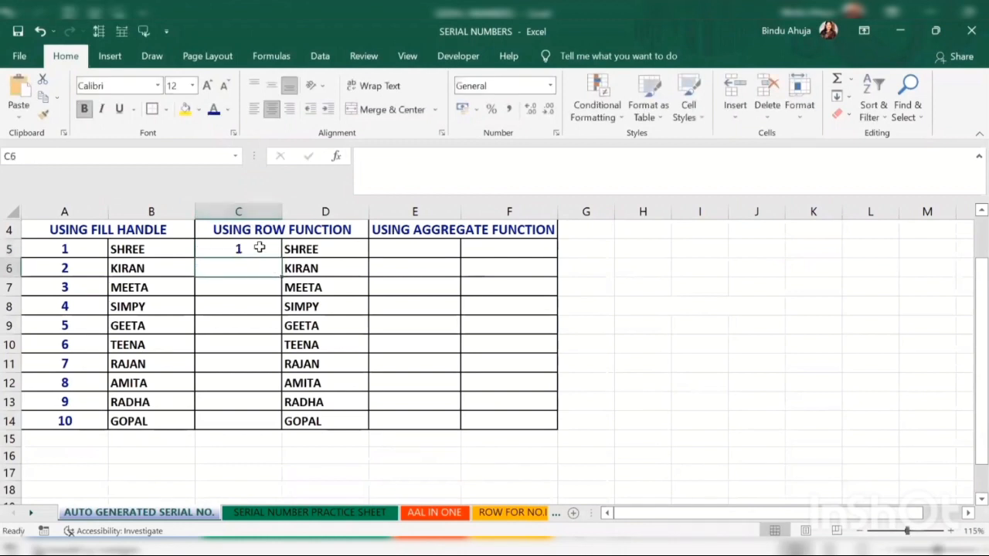
# Step: Fill the C5 formula down to C14 and compare it with the column A serial numbers
pyautogui.click(258, 247)
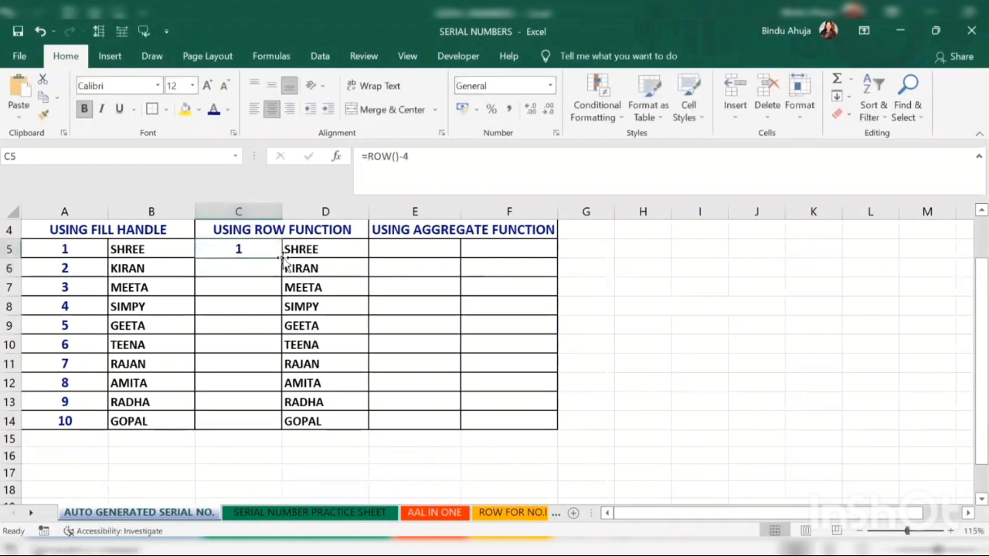
pyautogui.doubleClick(281, 258)
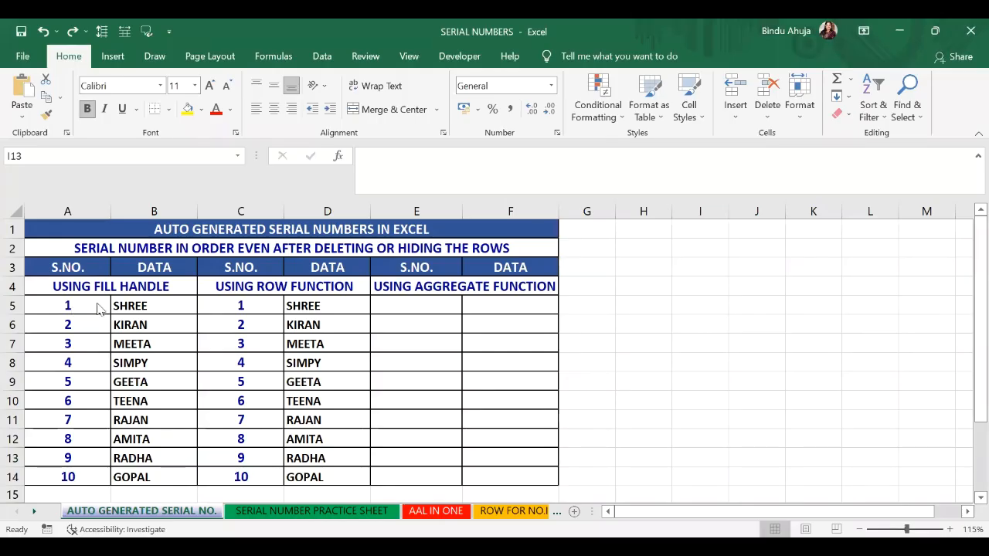
pyautogui.click(81, 306)
pyautogui.moveTo(81, 305); pyautogui.dragTo(71, 463)
pyautogui.moveTo(240, 306); pyautogui.dragTo(253, 482)
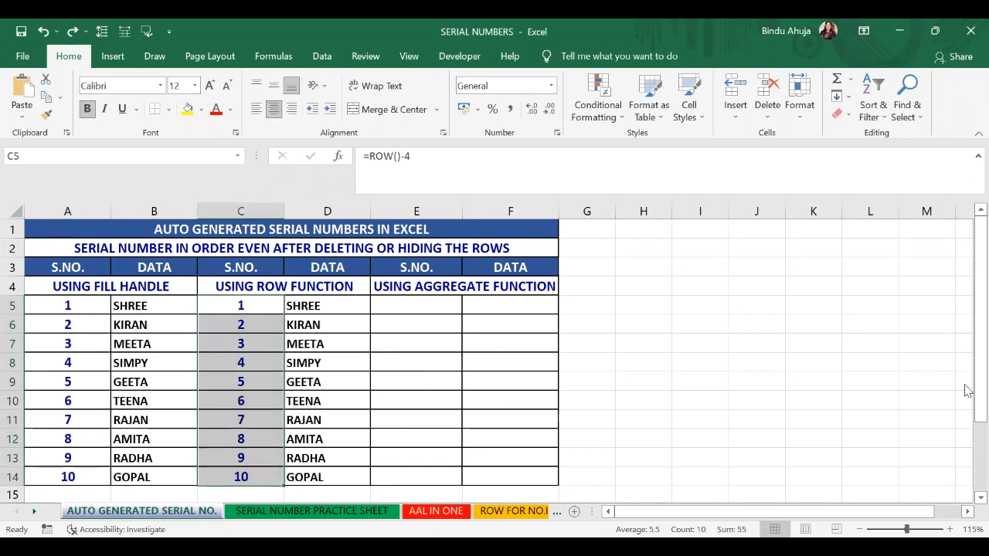
pyautogui.click(758, 398)
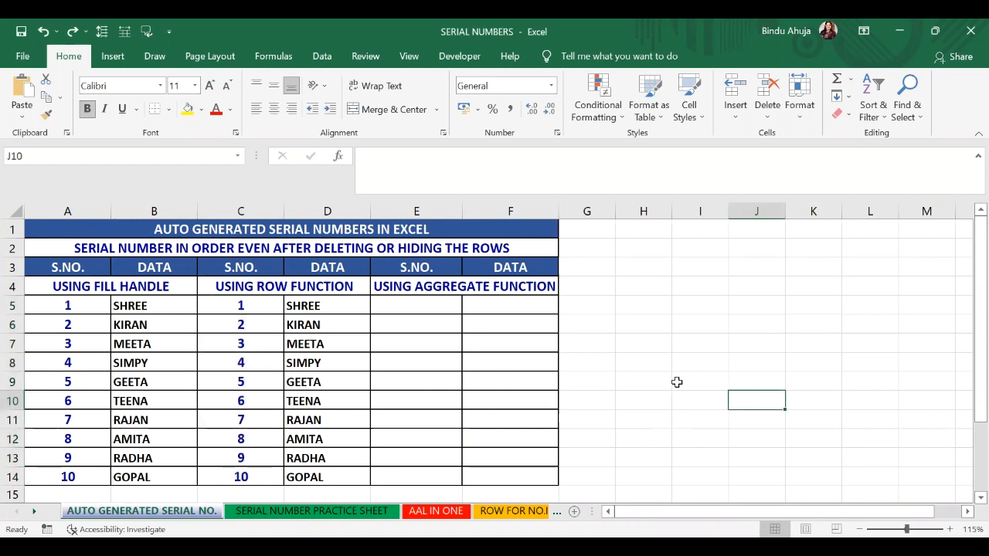
# Step: Delete rows 8 and 9 of the table
pyautogui.click(12, 362)
pyautogui.moveTo(13, 362); pyautogui.dragTo(11, 388)
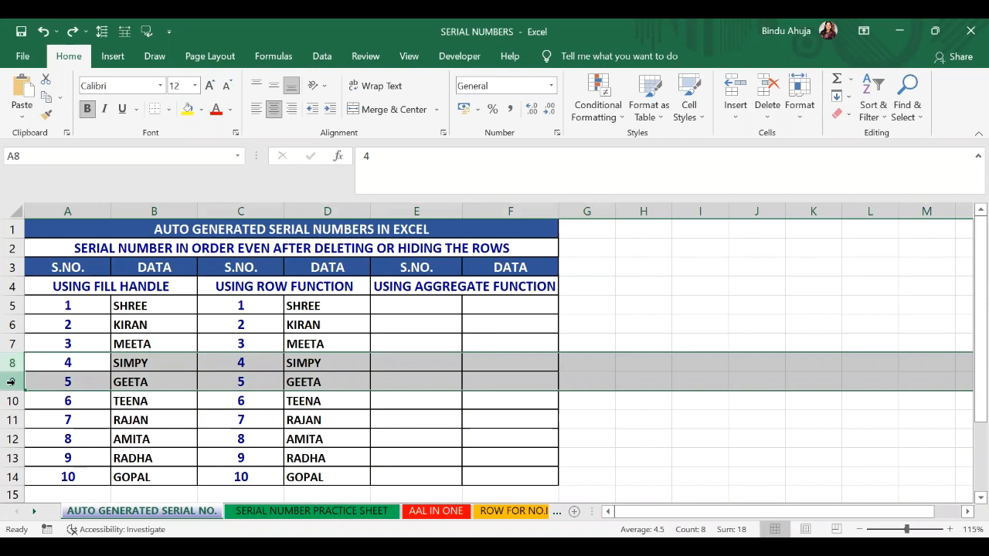
pyautogui.rightClick(11, 382)
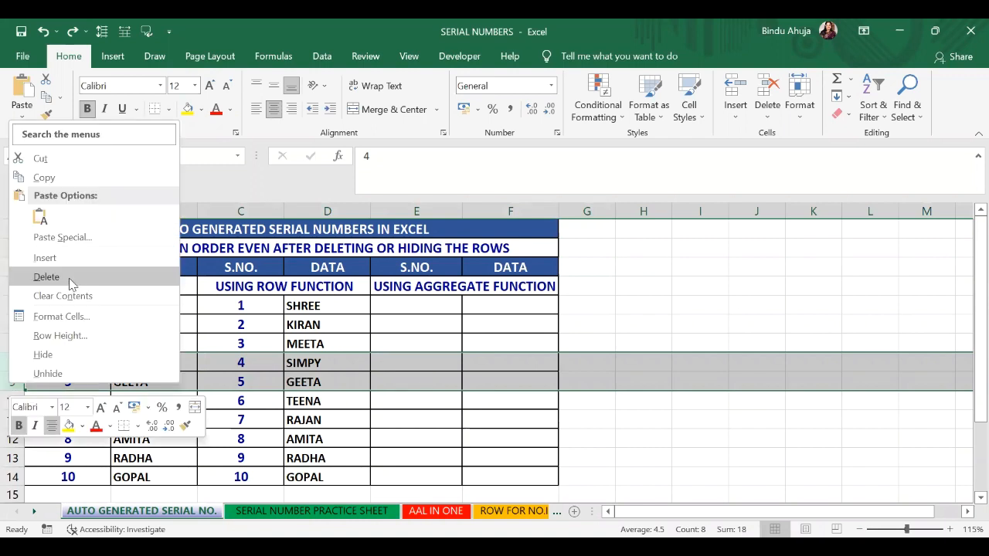
pyautogui.click(46, 276)
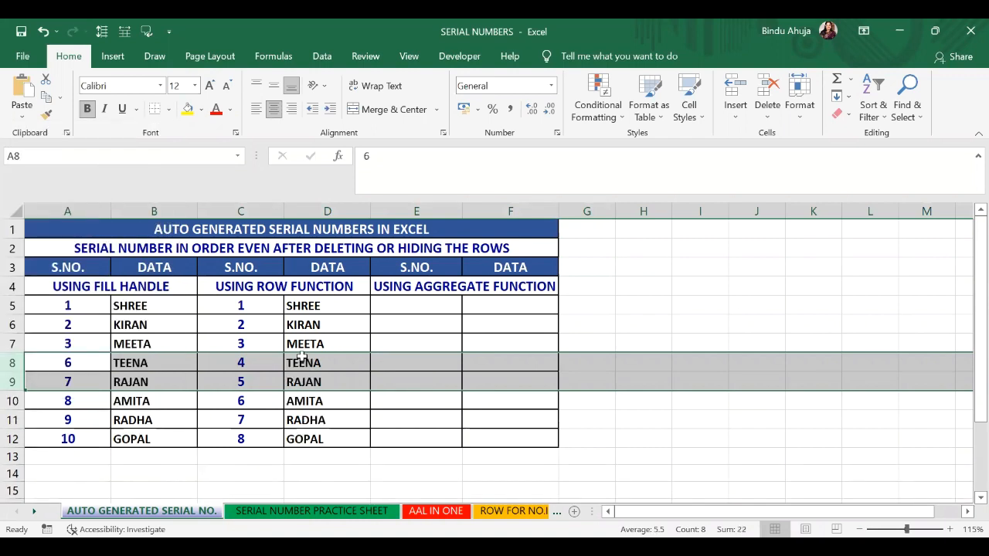
# Step: Compare the serial numbers in columns A and C, then undo the row deletion
pyautogui.click(87, 307)
pyautogui.moveTo(87, 306); pyautogui.dragTo(79, 437)
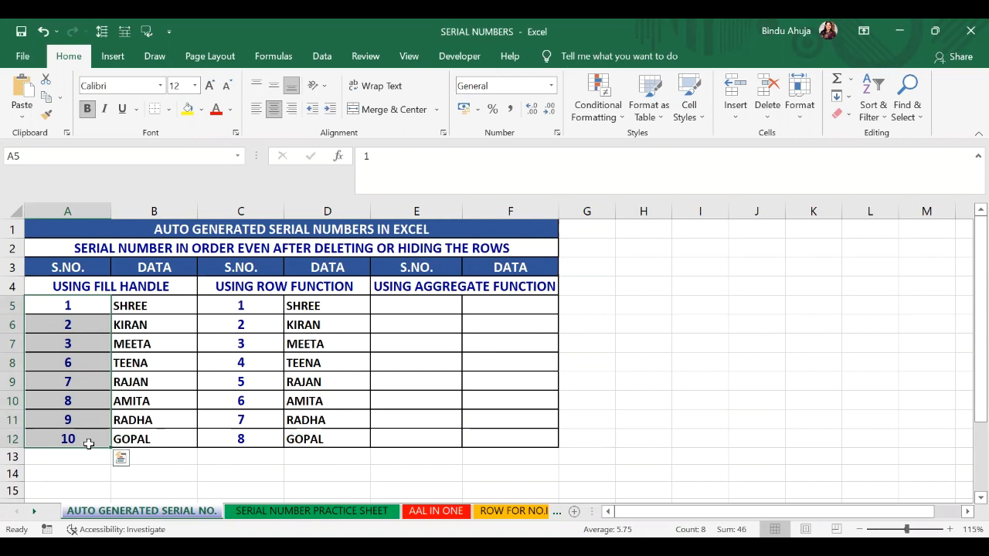
pyautogui.moveTo(260, 302); pyautogui.dragTo(255, 436)
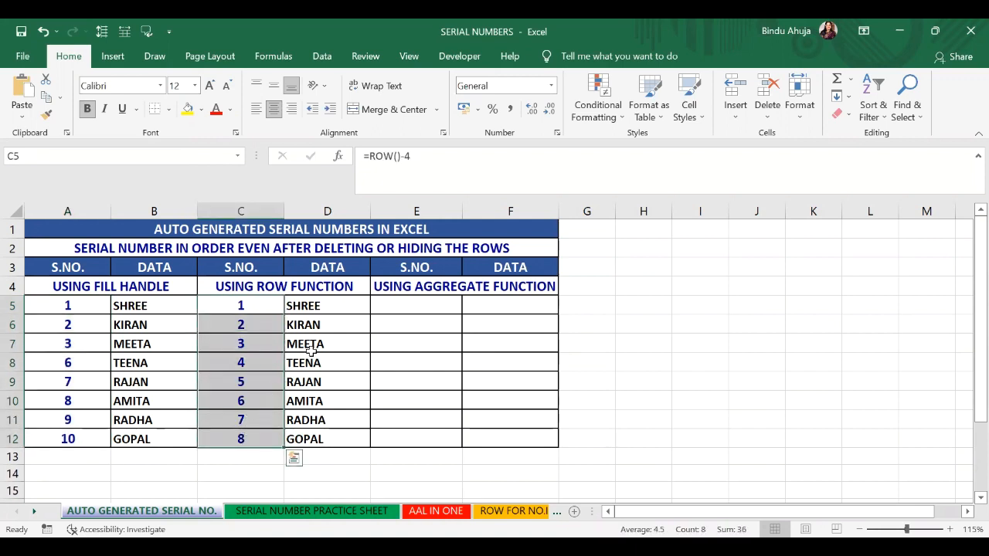
pyautogui.click(43, 31)
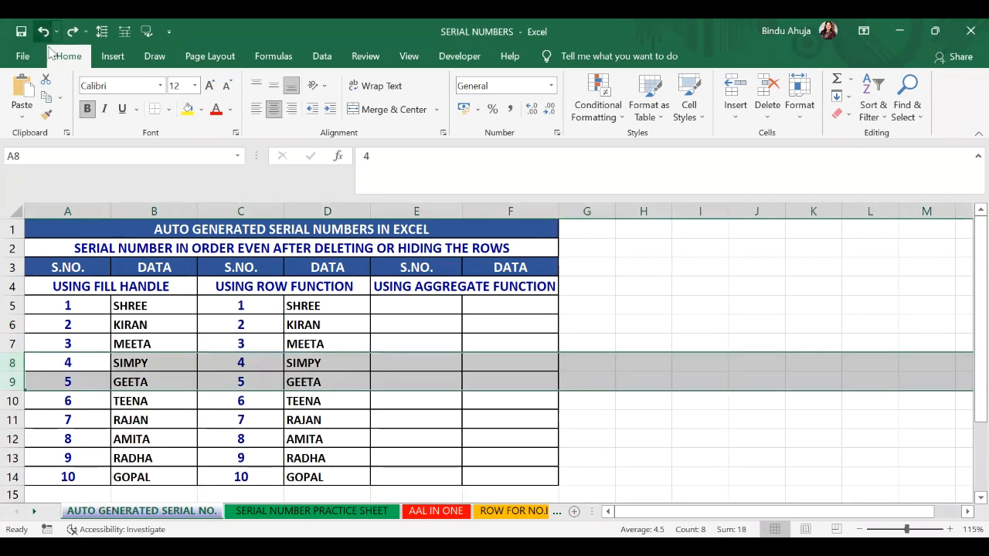
# Step: Hide rows 9 to 11 of the table
pyautogui.click(171, 387)
pyautogui.moveTo(11, 381)
pyautogui.mouseDown()
pyautogui.moveTo(11, 409)
pyautogui.moveTo(11, 401)
pyautogui.mouseUp()
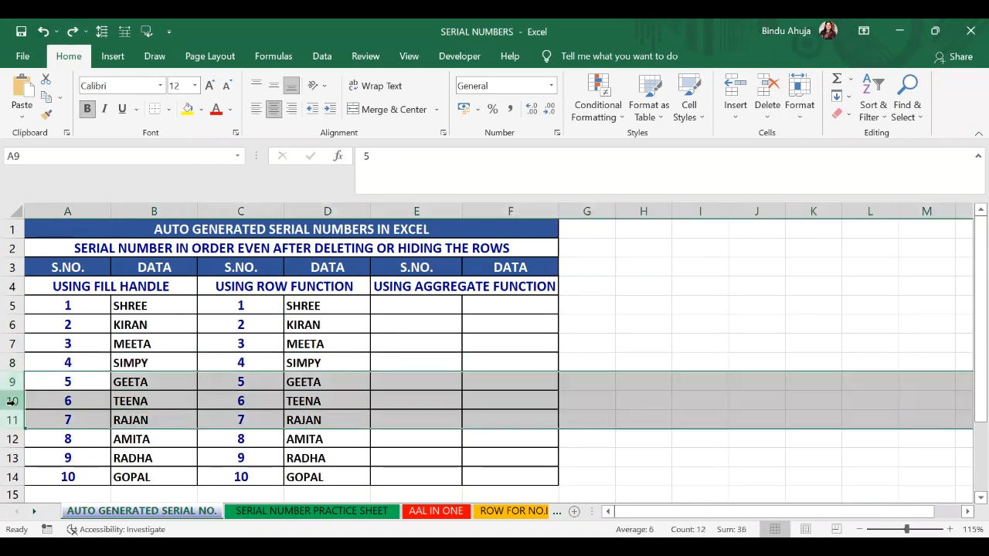
pyautogui.rightClick(11, 401)
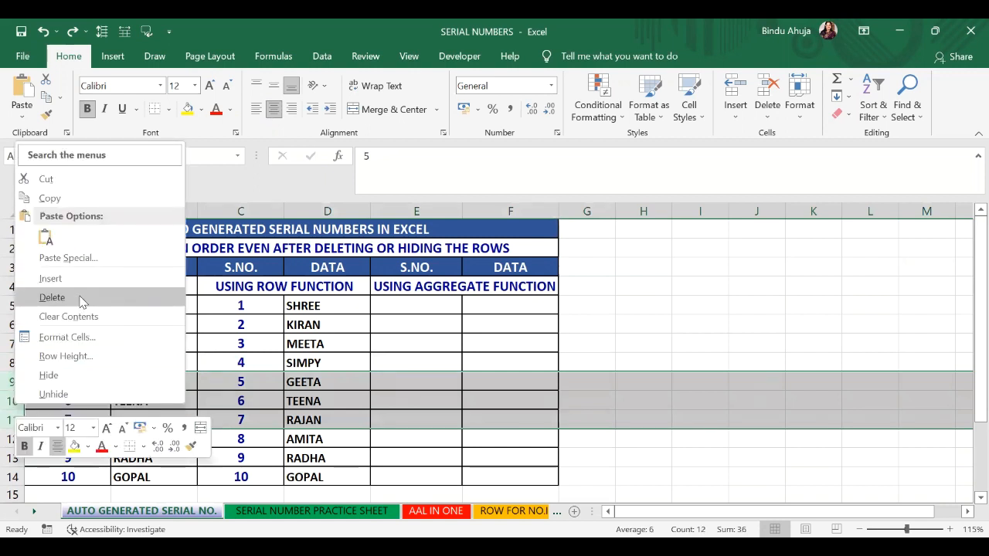
pyautogui.click(65, 376)
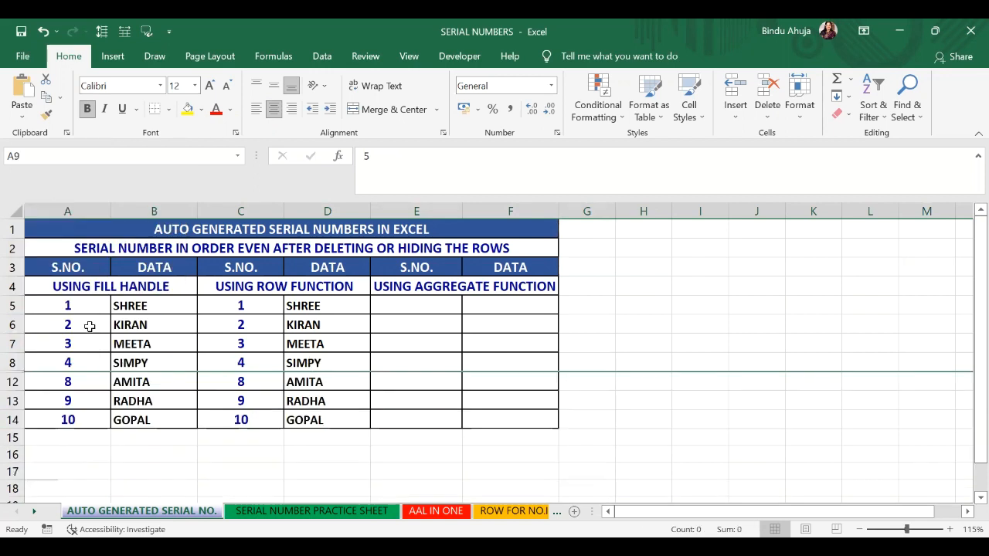
# Step: Compare the serial columns with the rows hidden, then undo the hiding
pyautogui.moveTo(86, 308); pyautogui.dragTo(82, 415)
pyautogui.moveTo(260, 305); pyautogui.dragTo(260, 418)
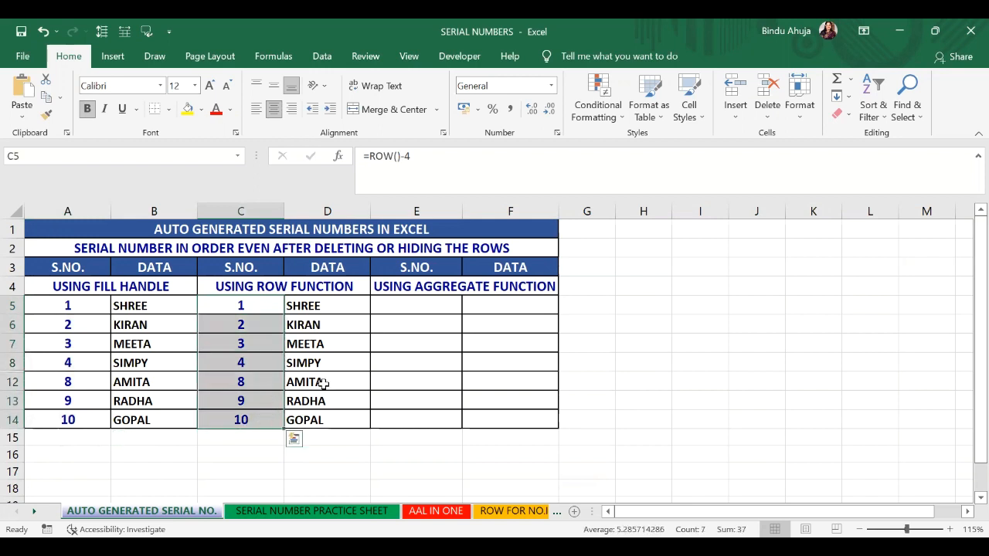
pyautogui.click(44, 33)
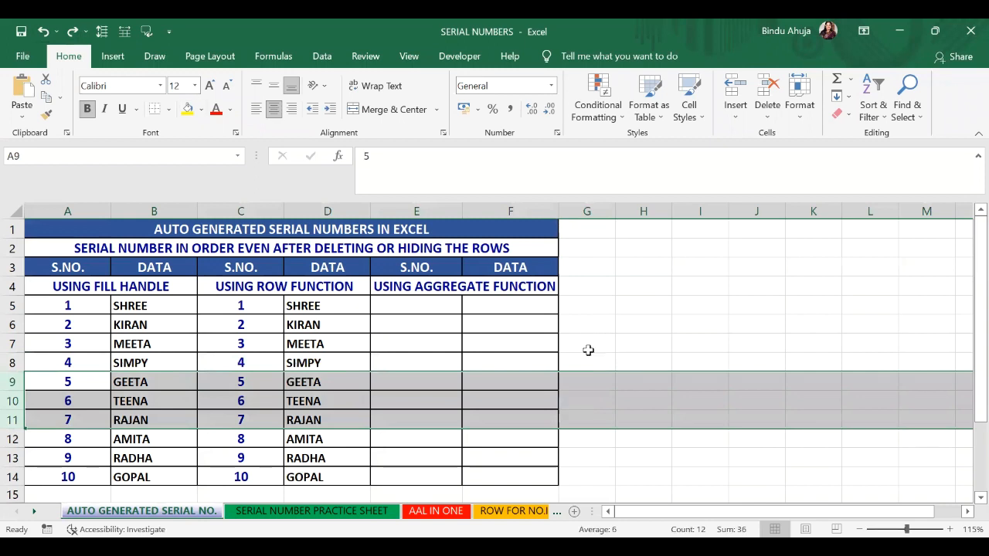
# Step: Clear the DATA entries in cells D11 to D14
pyautogui.scroll(-1, 602, 349)
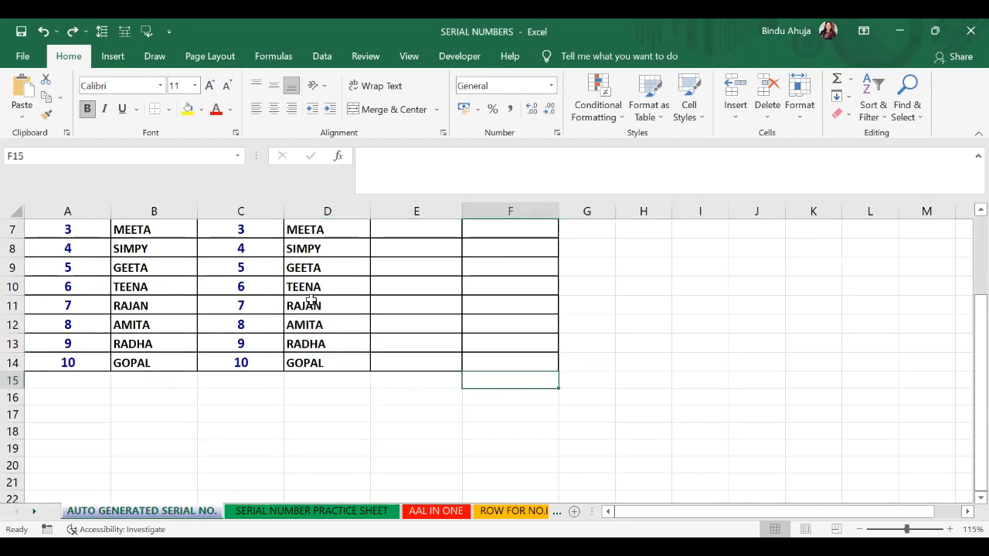
pyautogui.moveTo(309, 304); pyautogui.dragTo(312, 353)
pyautogui.press('Delete')
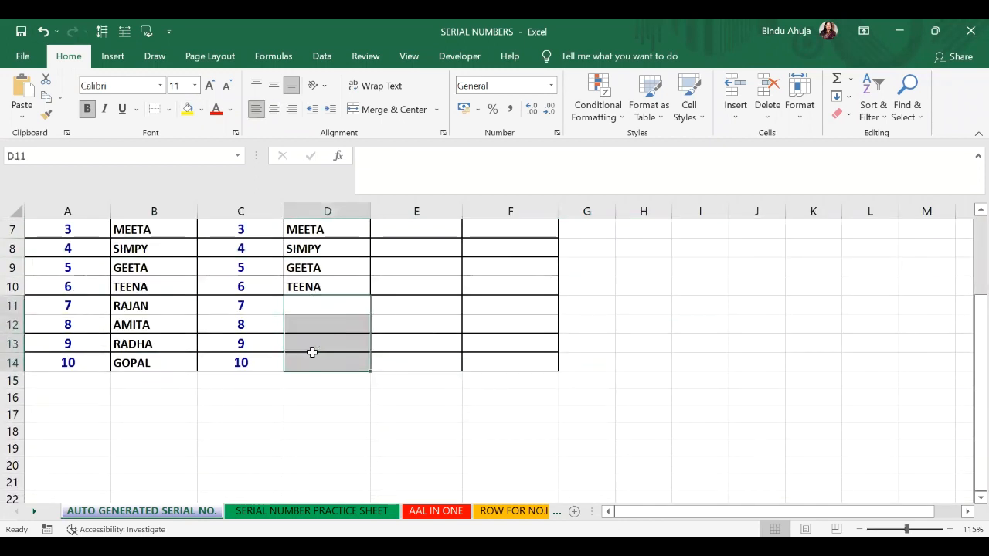
# Step: Reselect D11:D14 and undo the clearing of those cells
pyautogui.click(436, 344)
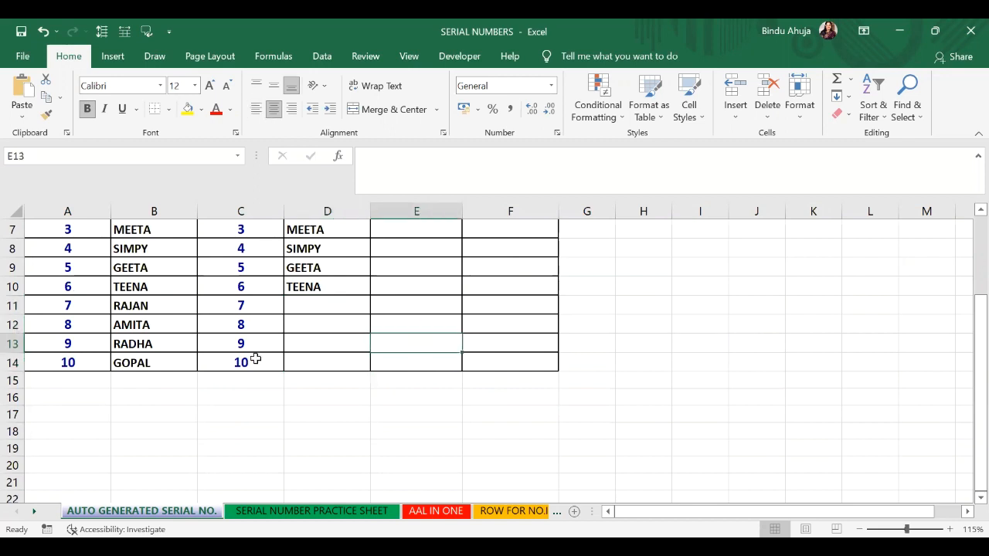
pyautogui.moveTo(319, 304); pyautogui.dragTo(324, 364)
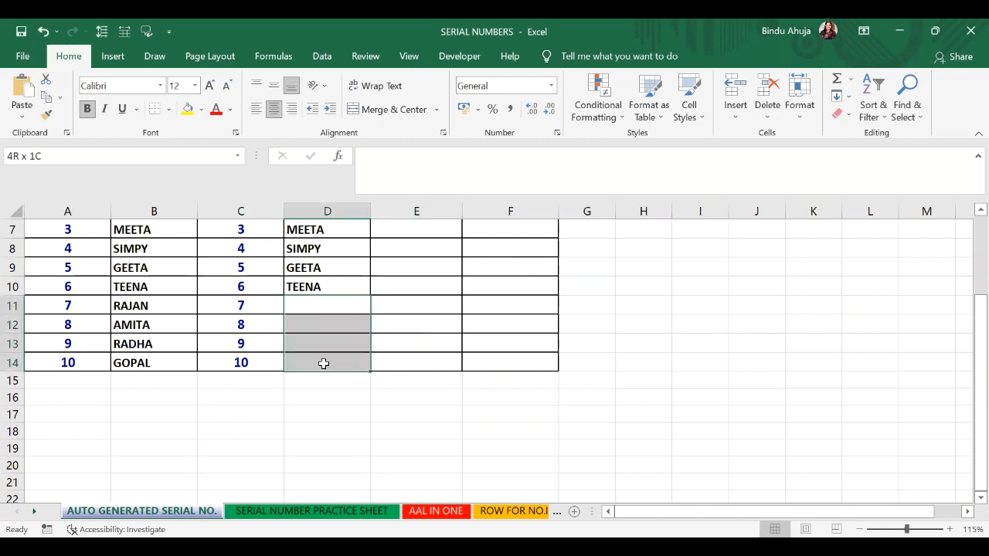
pyautogui.click(337, 308)
pyautogui.scroll(1, 347, 389)
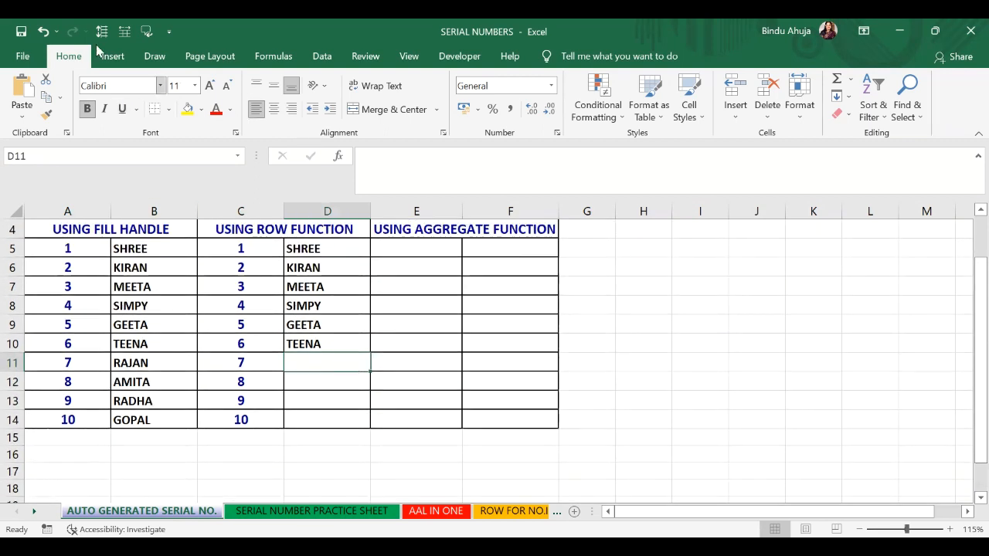
pyautogui.click(42, 32)
pyautogui.scroll(1, 437, 319)
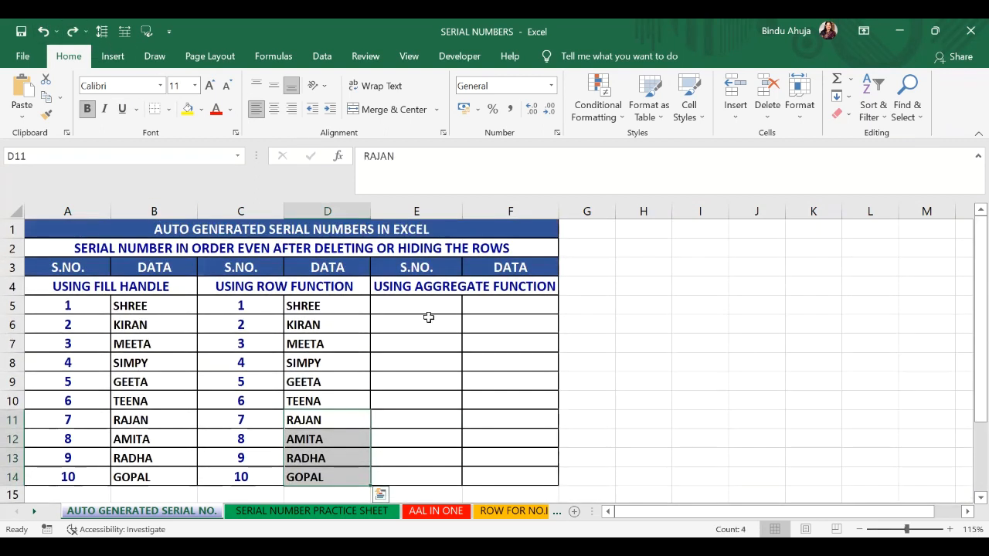
# Step: In E5, start an IF formula returning blank when F5 is empty, otherwise AGGREGATE with function 3 and option 5 (ignore hidden rows)
pyautogui.click(418, 305)
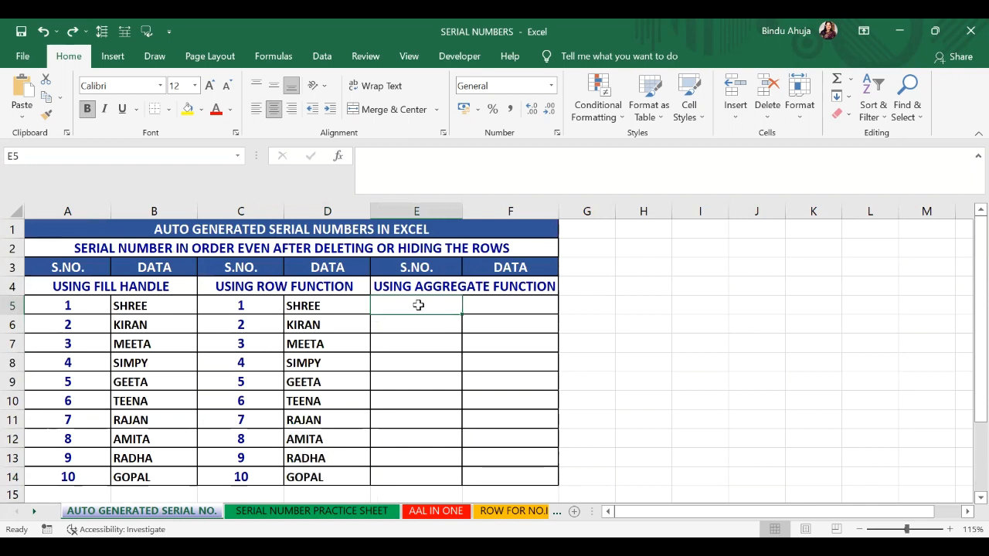
pyautogui.write('=')
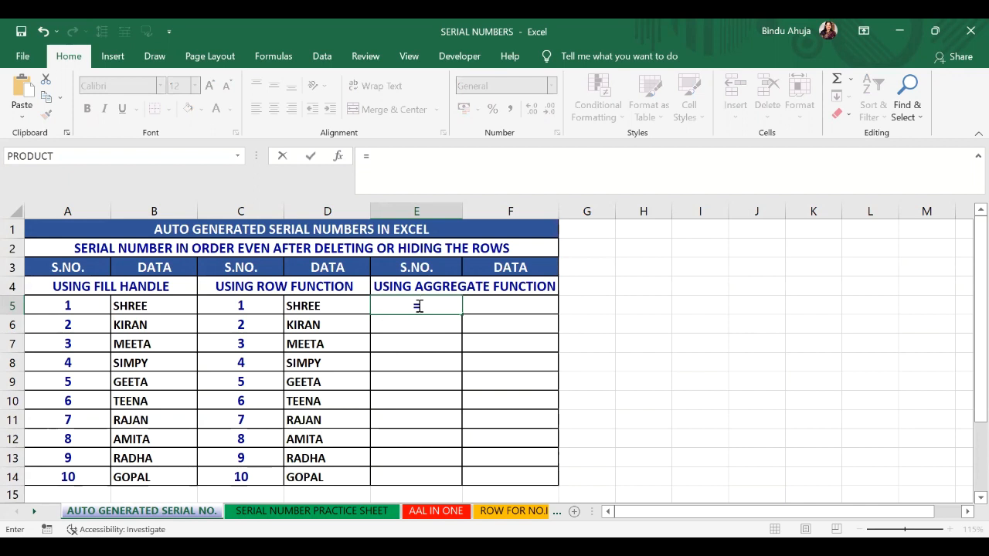
pyautogui.write('if(f5')
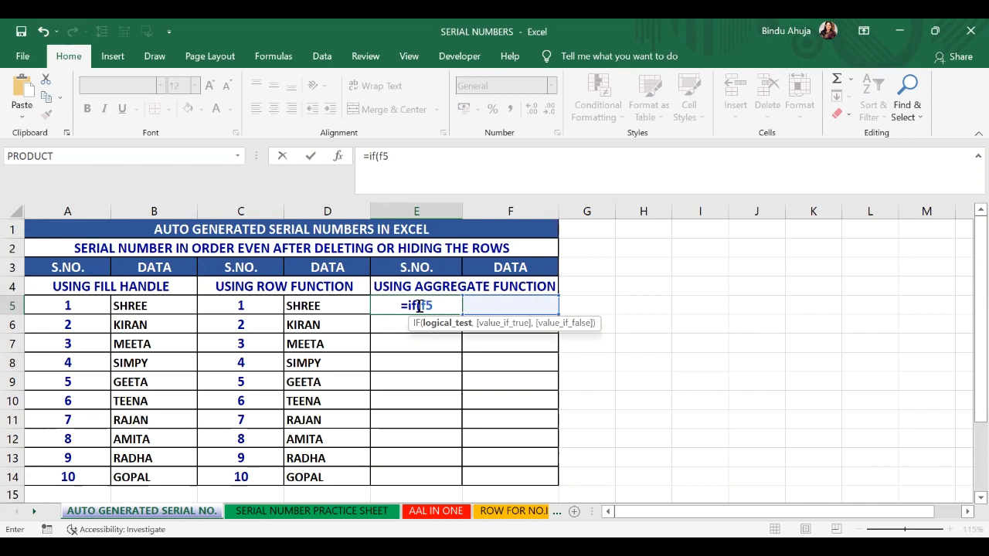
pyautogui.write('=""')
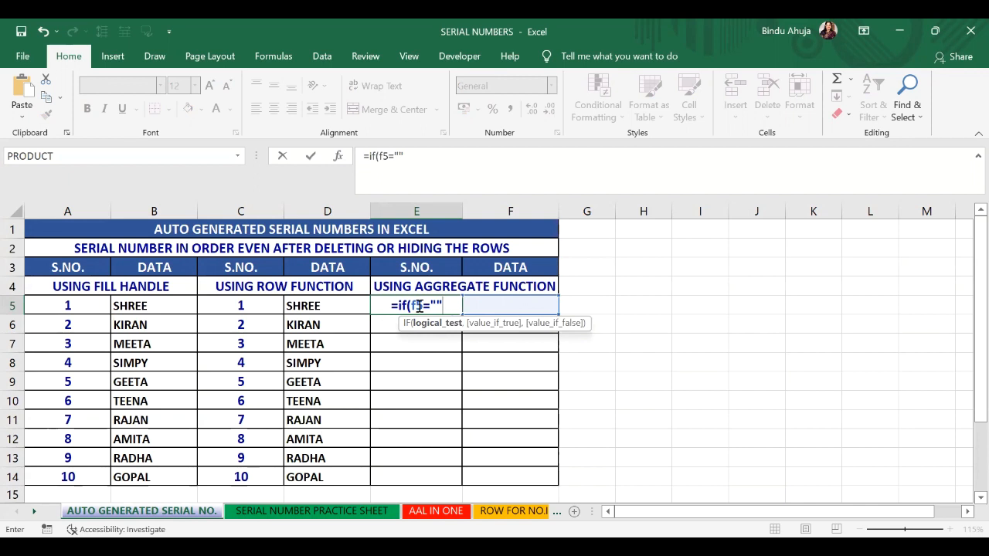
pyautogui.write(',')
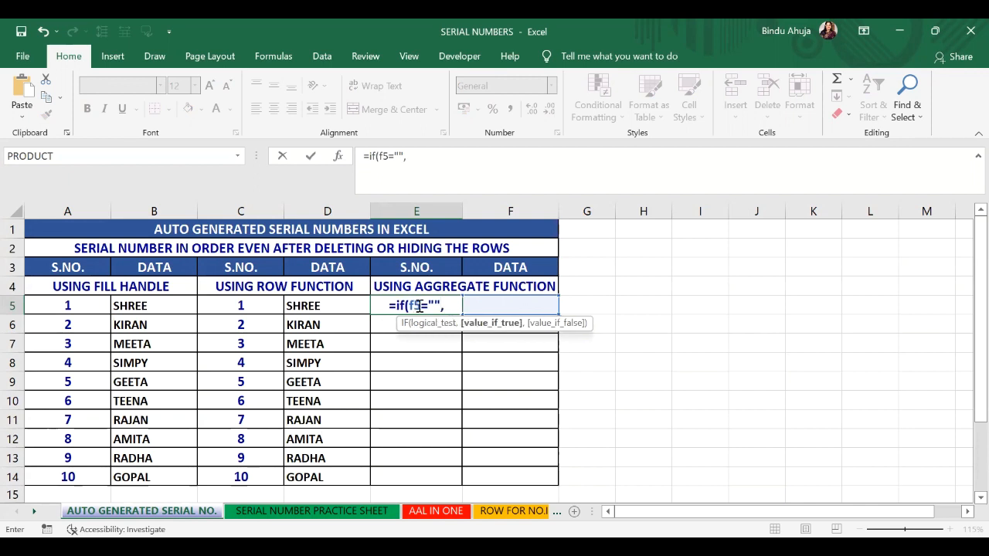
pyautogui.write('""')
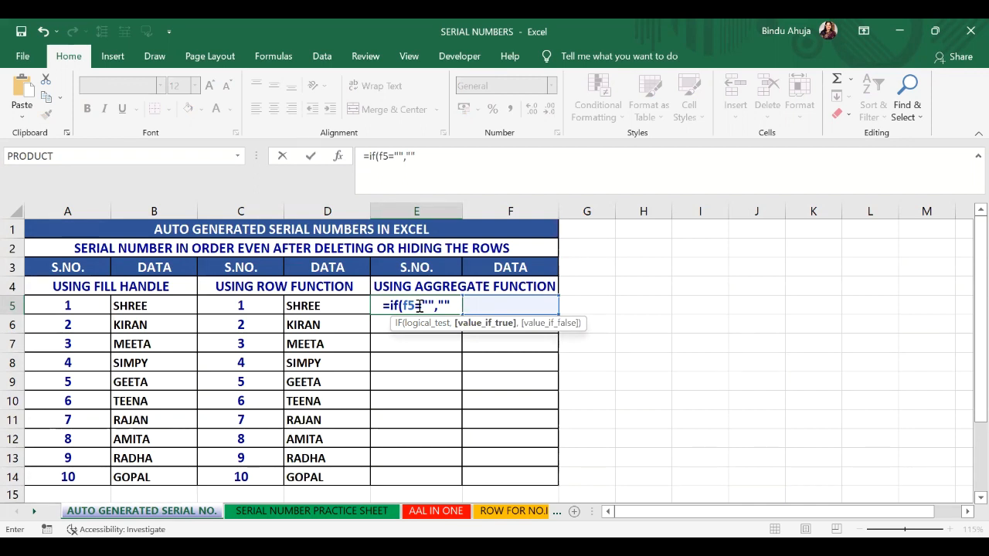
pyautogui.write(',aggregate(')
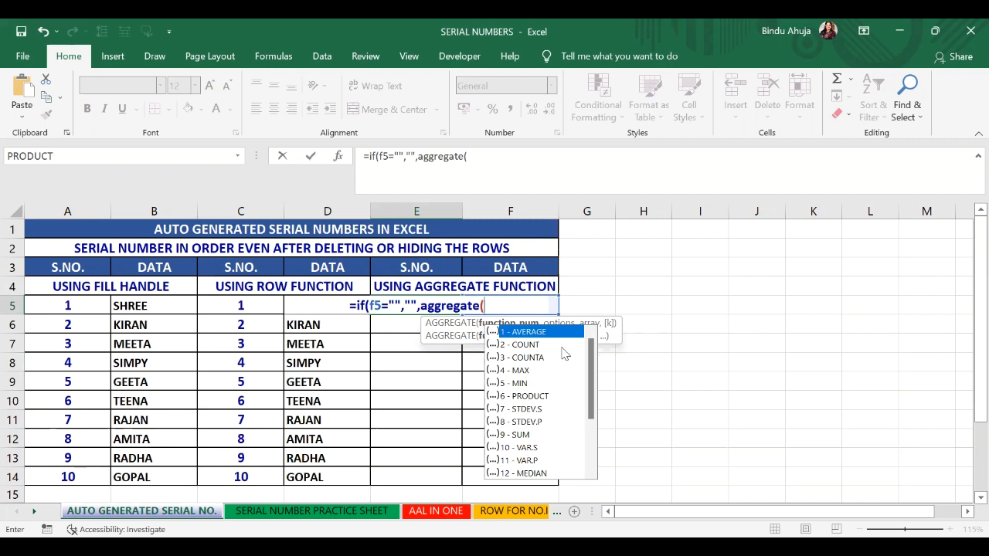
pyautogui.moveTo(592, 376); pyautogui.dragTo(600, 349)
pyautogui.click(532, 357)
pyautogui.doubleClick(531, 358)
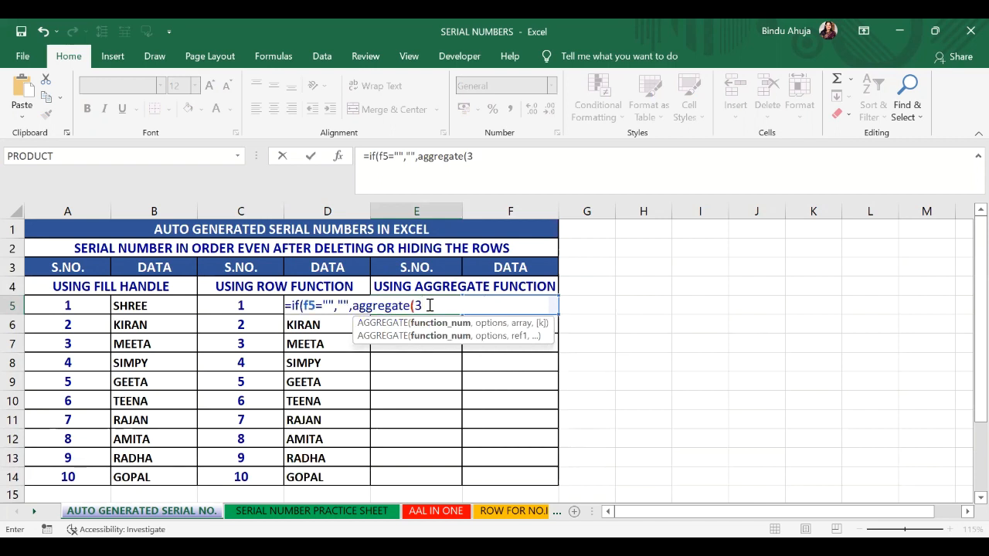
pyautogui.write(',')
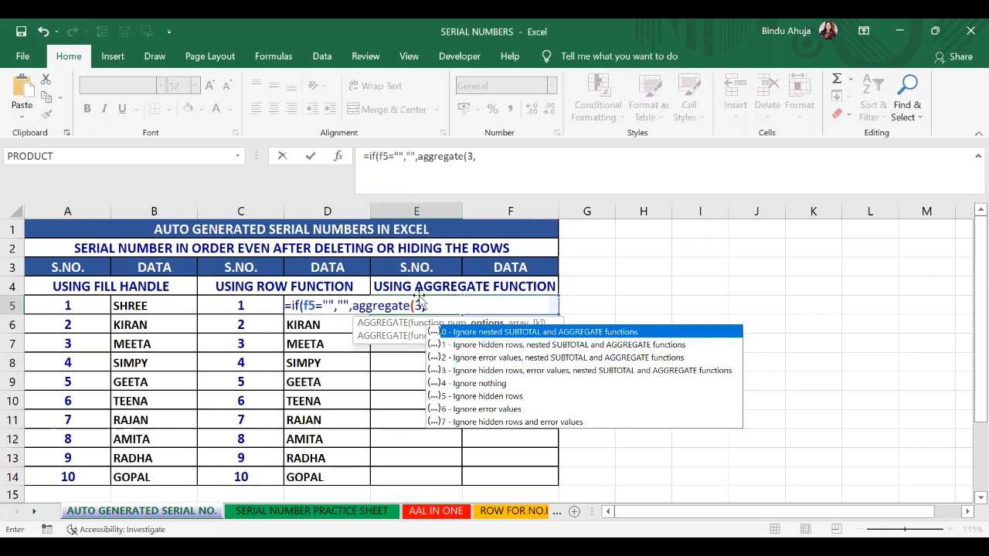
pyautogui.click(487, 398)
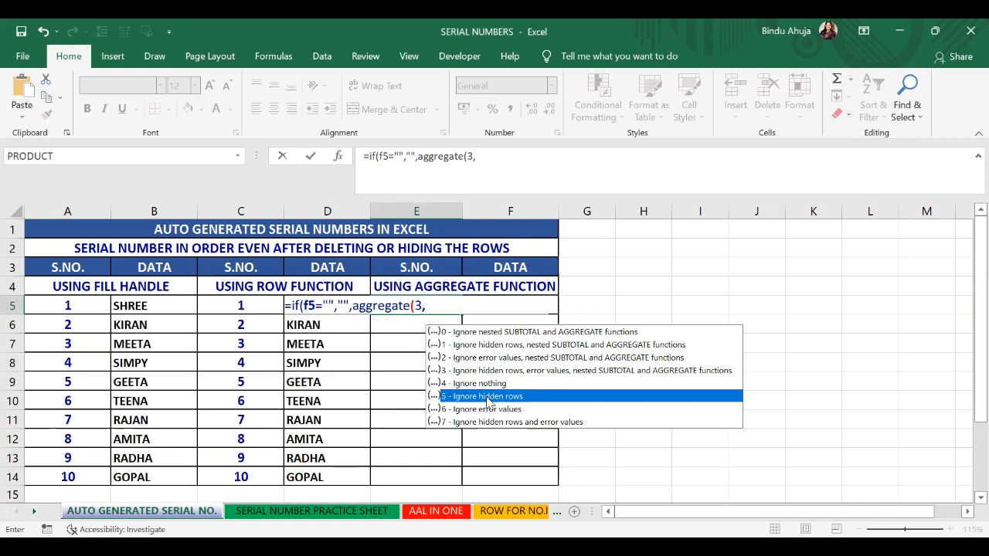
pyautogui.doubleClick(488, 397)
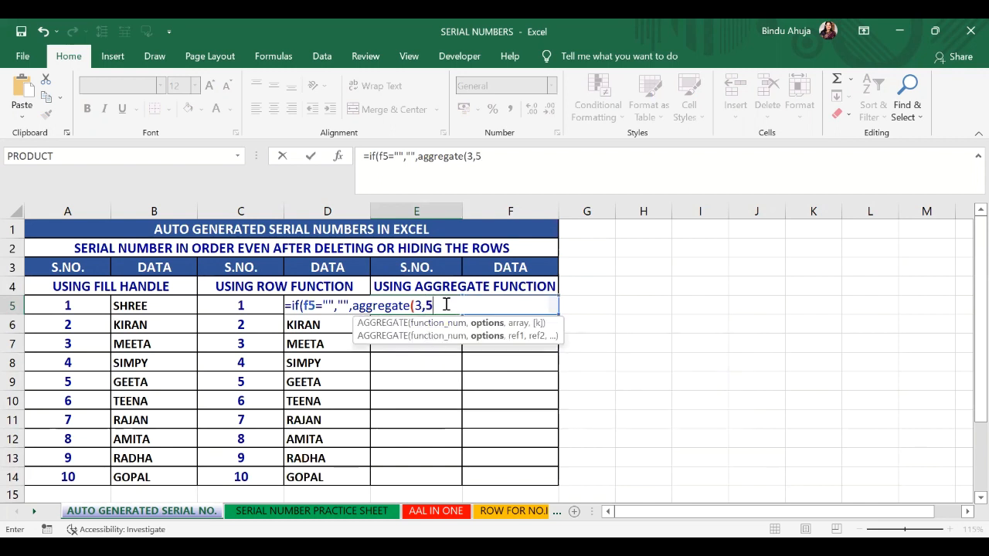
# Step: Complete the AGGREGATE range as $F$5:F5, anchoring its start cell, and enter the formula
pyautogui.write(',')
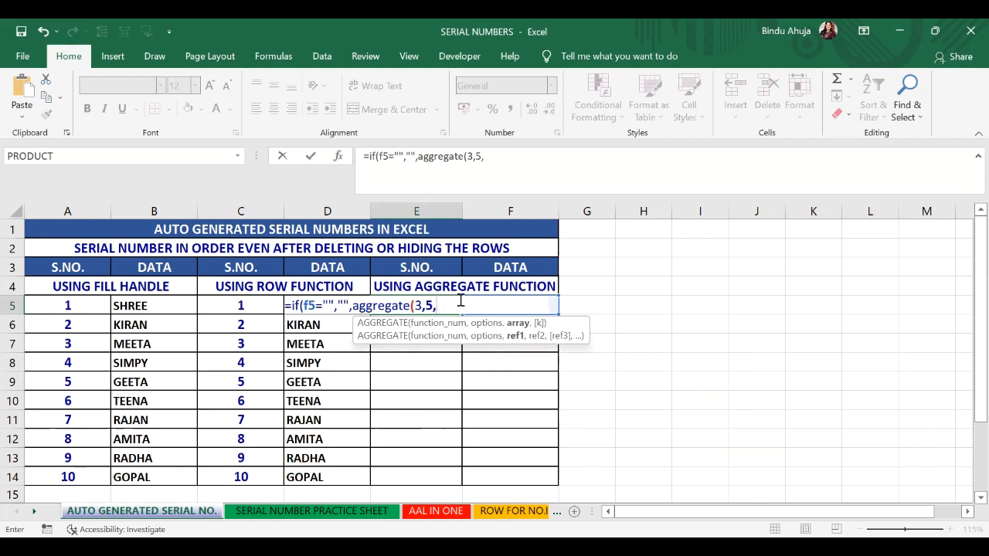
pyautogui.write('f5:f')
pyautogui.write('5')
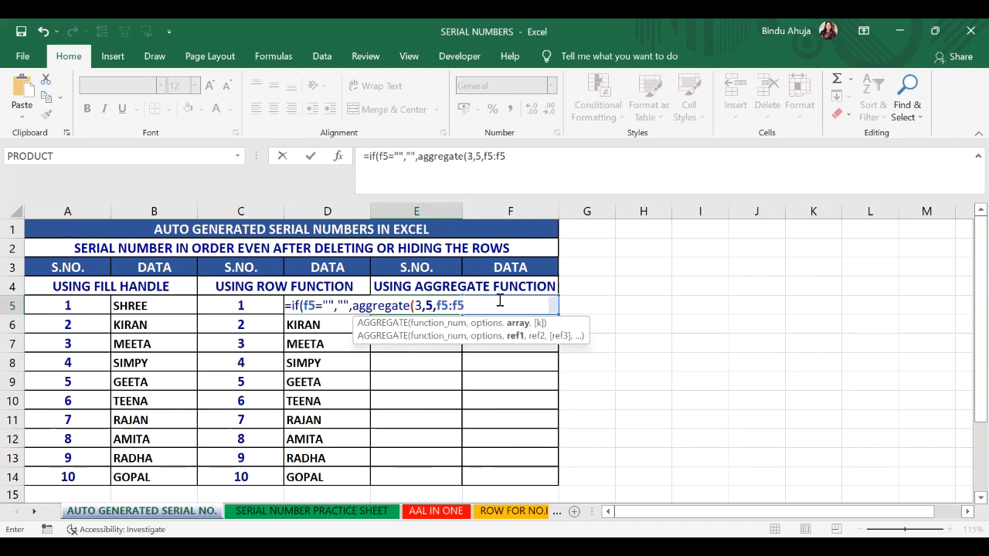
pyautogui.write('))')
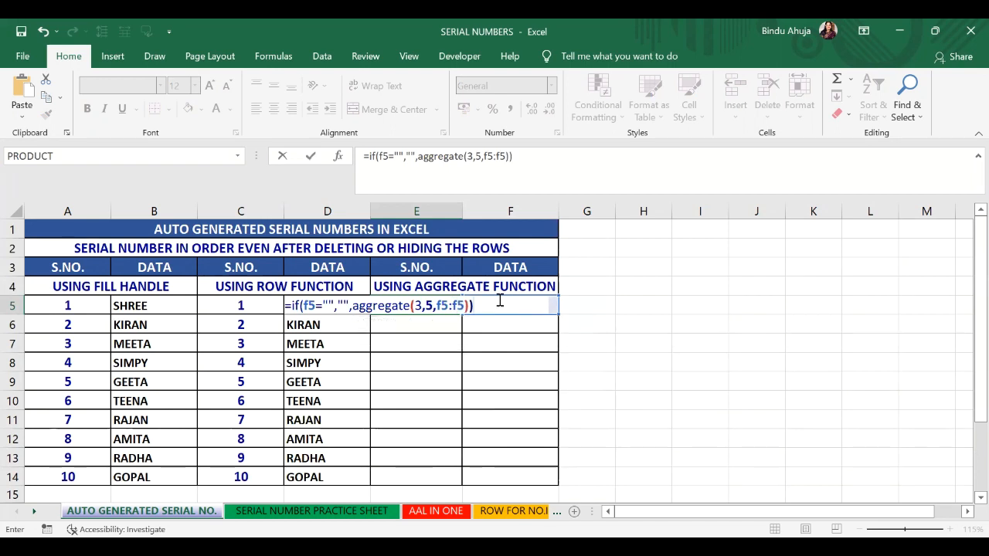
pyautogui.click(442, 304)
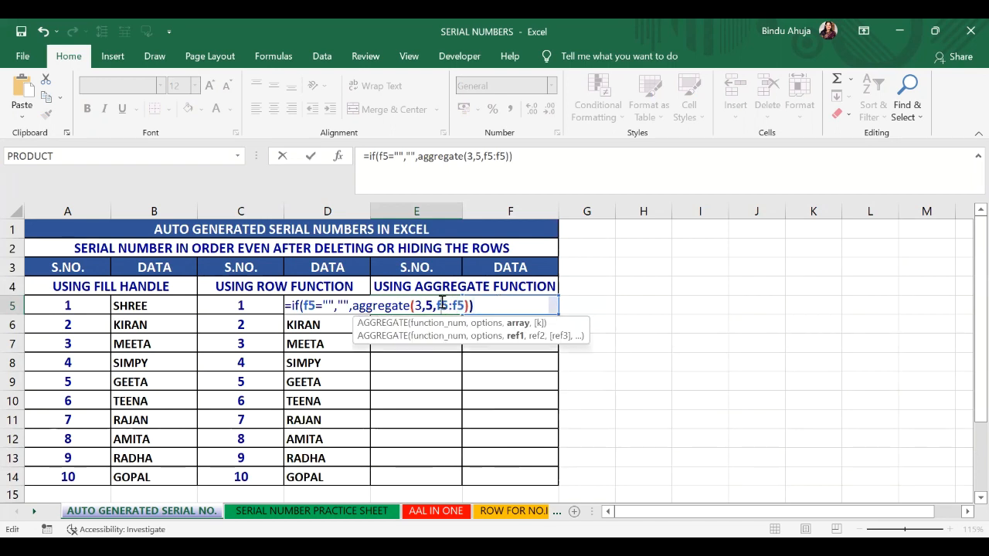
pyautogui.press('F4')
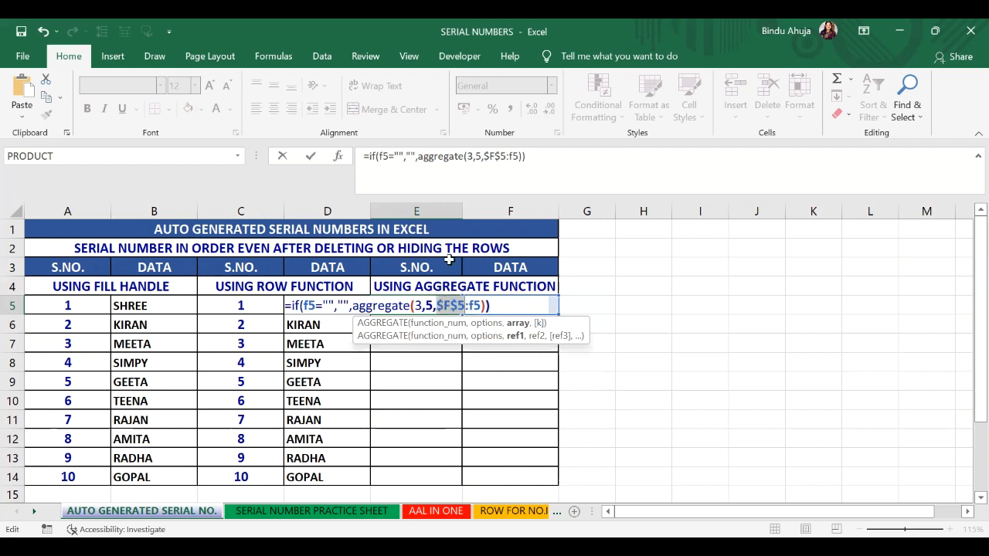
pyautogui.click(515, 300)
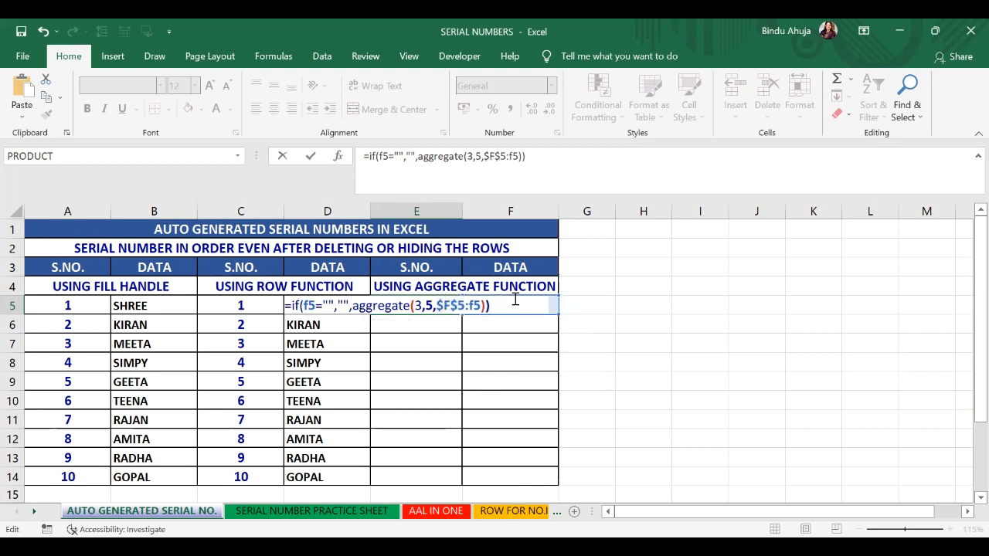
pyautogui.press('Return')
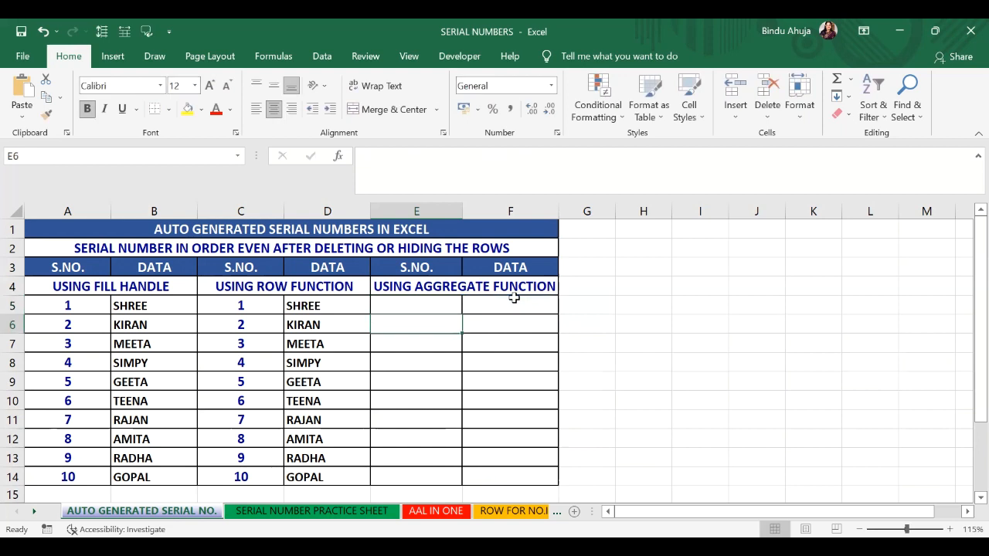
# Step: Fill the E5 formula down to E14
pyautogui.click(409, 300)
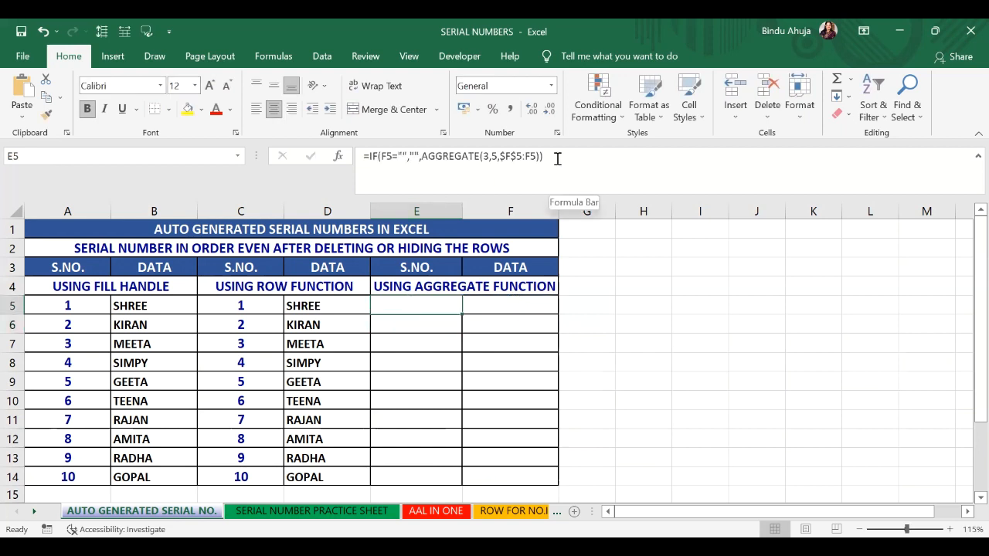
pyautogui.moveTo(553, 158); pyautogui.dragTo(343, 160)
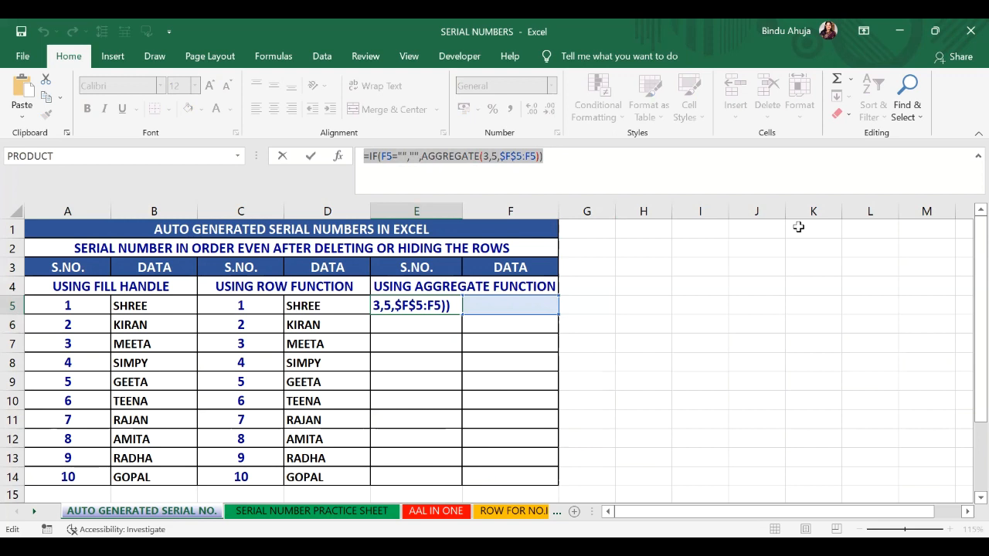
pyautogui.press('Escape')
pyautogui.moveTo(460, 317); pyautogui.dragTo(459, 486)
# Step: Inspect the copied formulas in cells E5 to E11
pyautogui.click(434, 305)
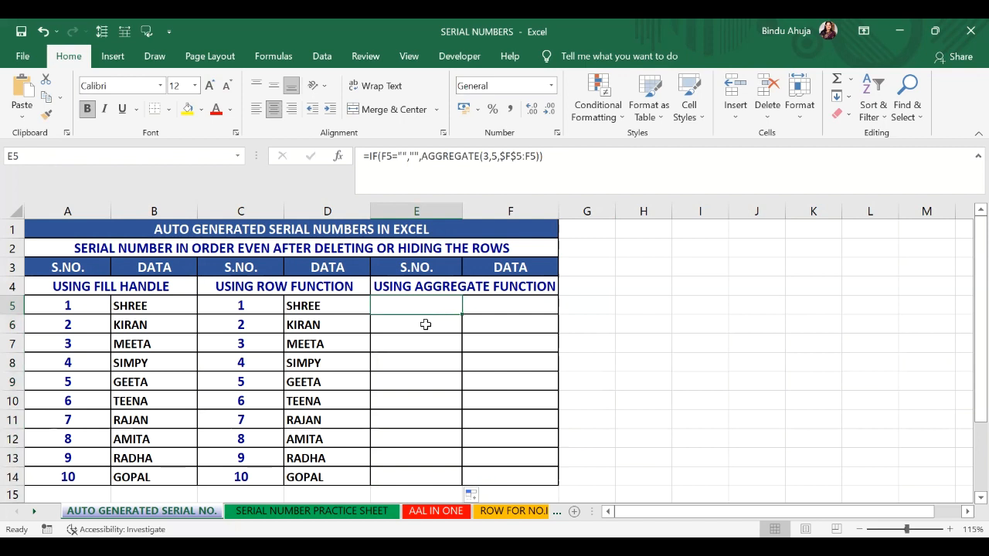
pyautogui.click(425, 324)
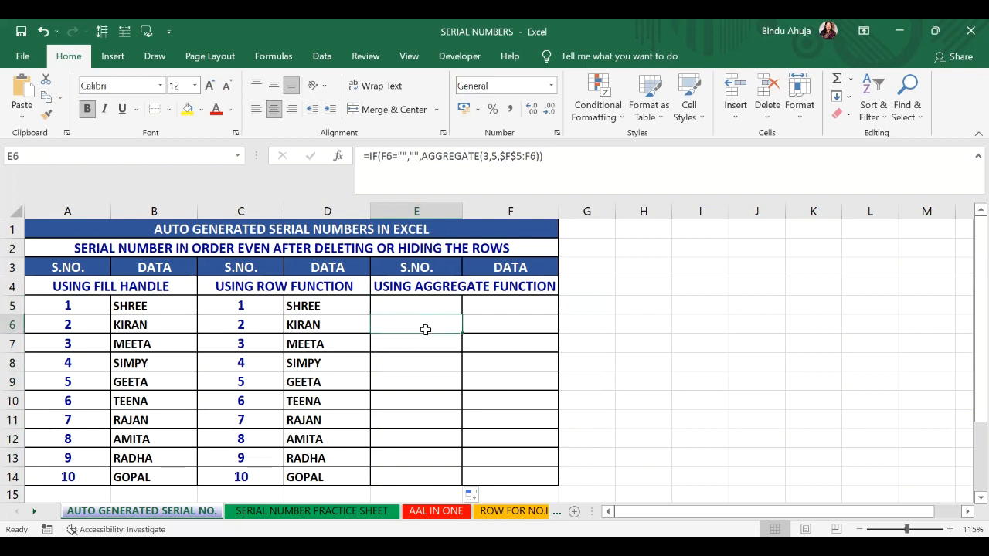
pyautogui.click(422, 342)
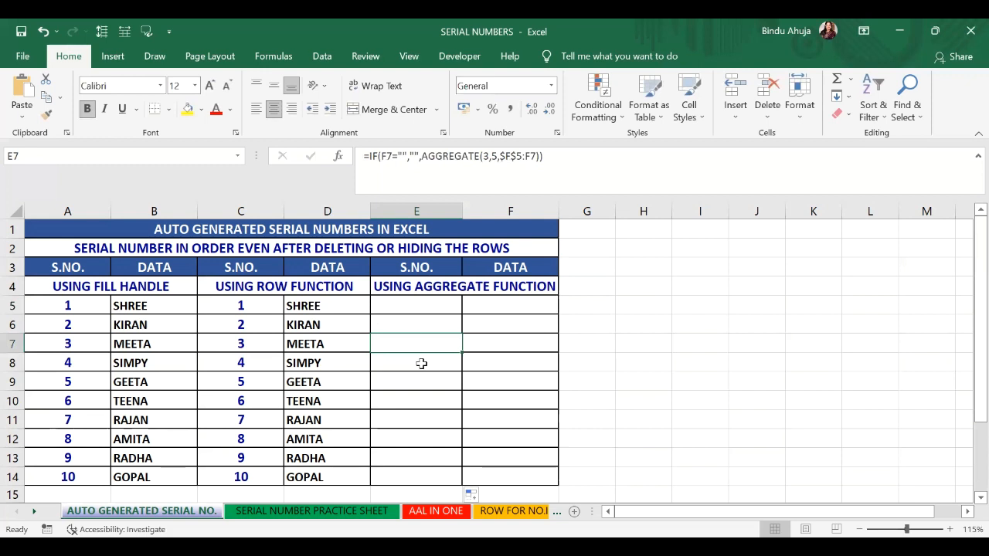
pyautogui.click(421, 363)
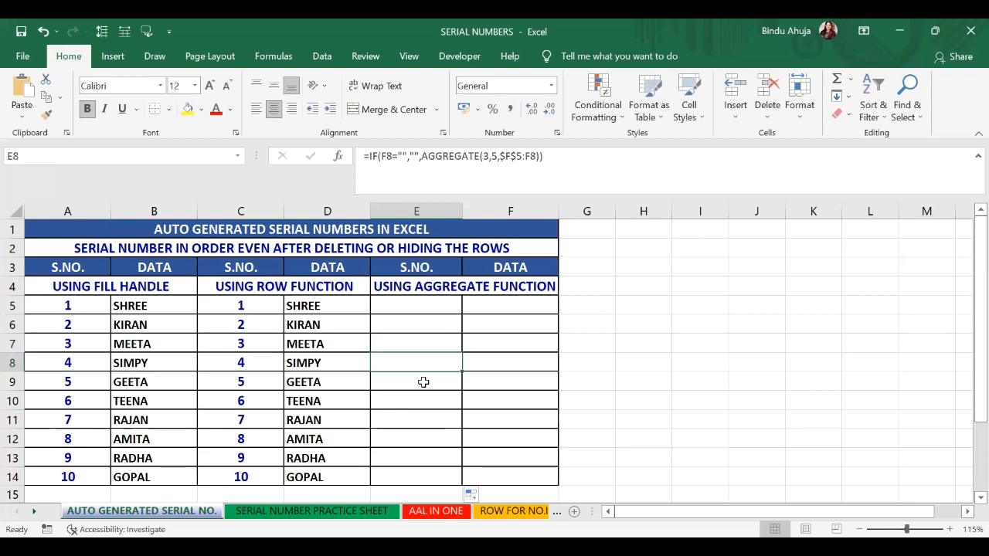
pyautogui.click(423, 382)
pyautogui.click(424, 399)
pyautogui.click(431, 417)
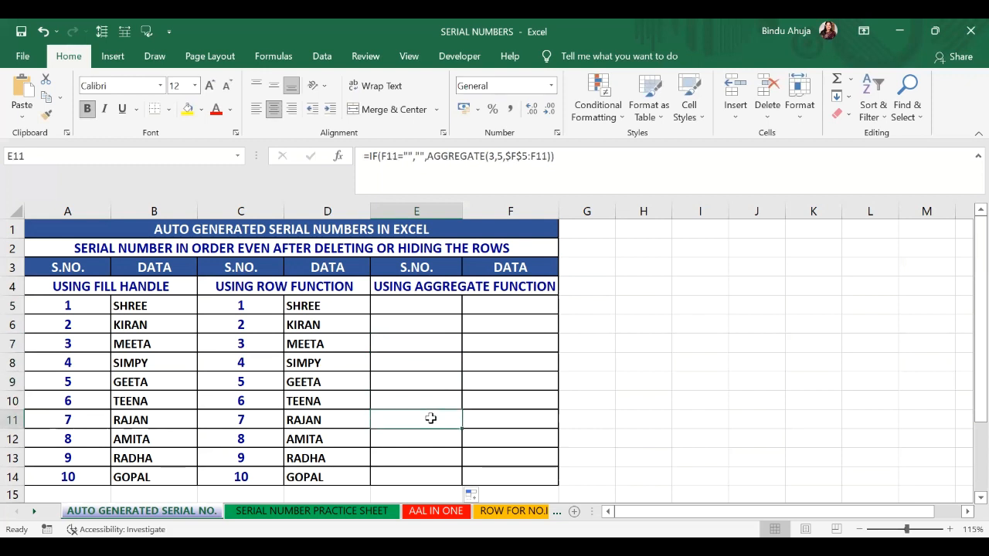
# Step: Enter SHREE in F5 and KIRAN in F6, then accept the Flash Fill of the remaining names down to F14
pyautogui.click(498, 302)
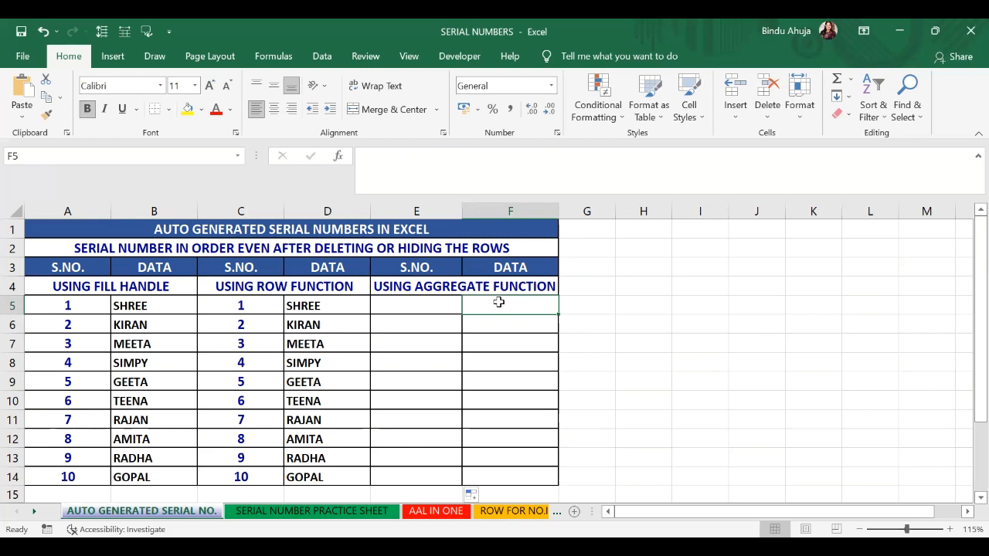
pyautogui.write('shree')
pyautogui.press('BackSpace')
pyautogui.press('BackSpace')
pyautogui.press('BackSpace')
pyautogui.press('BackSpace')
pyautogui.press('BackSpace')
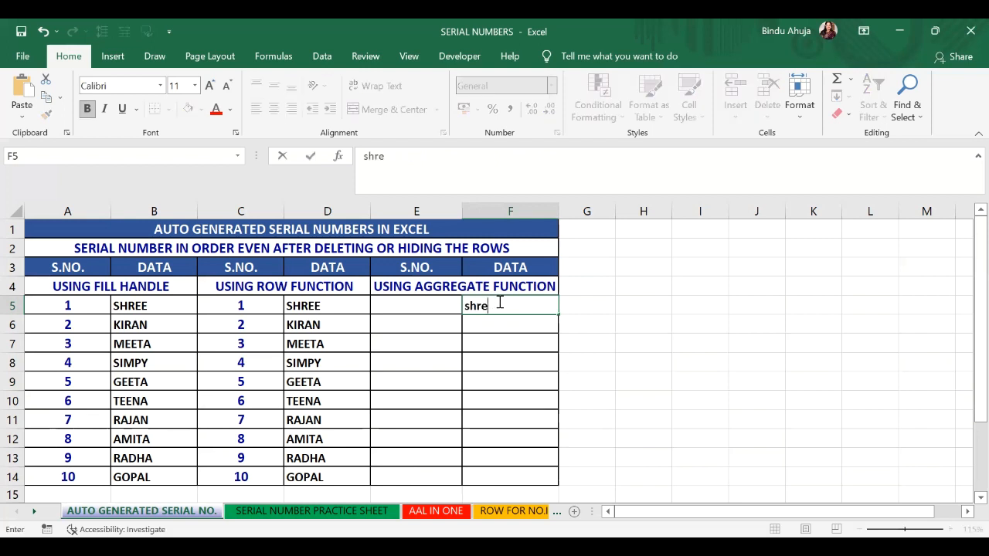
pyautogui.write('SHREE')
pyautogui.press('Return')
pyautogui.write('KIRAN')
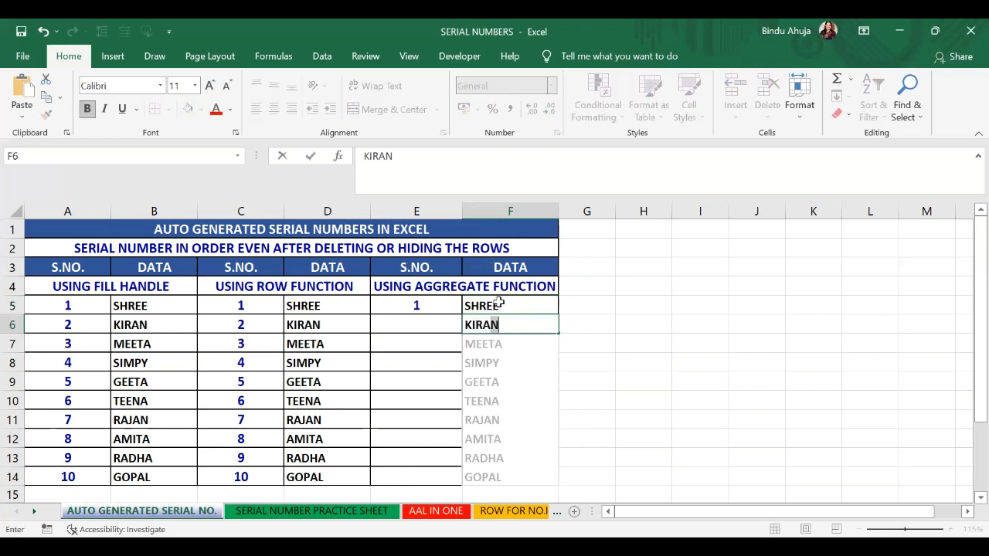
pyautogui.click(489, 476)
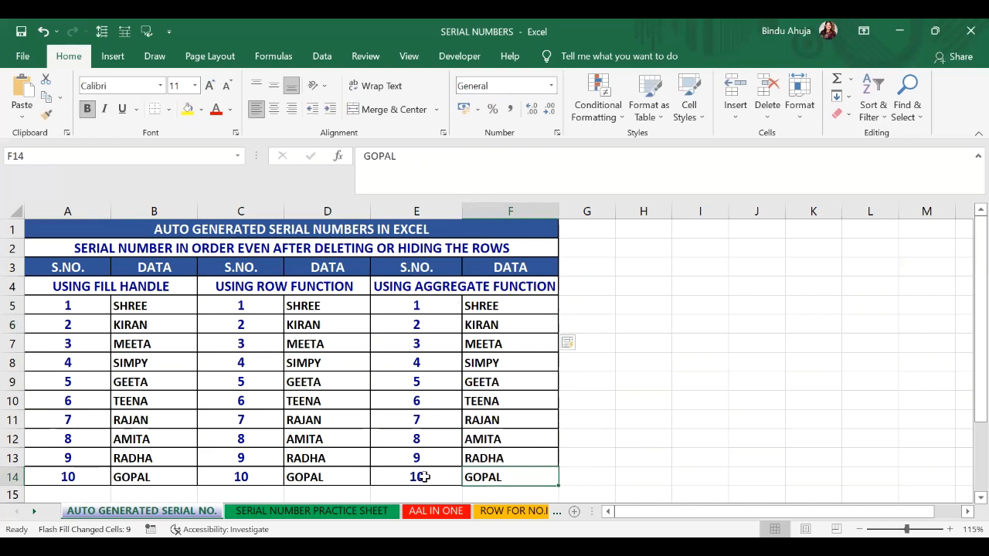
# Step: Clear the names in cells F8, F10 and F12
pyautogui.click(493, 363)
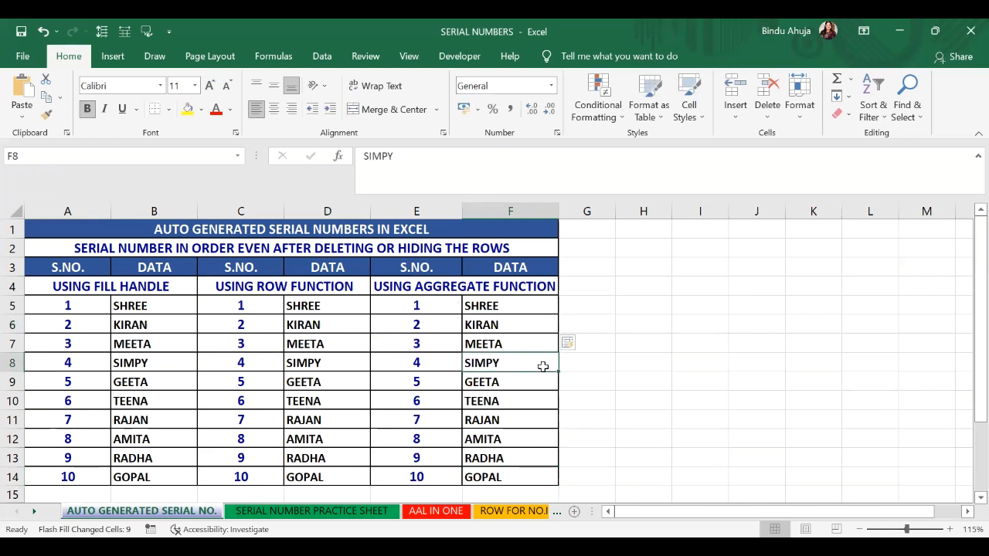
pyautogui.press('Delete')
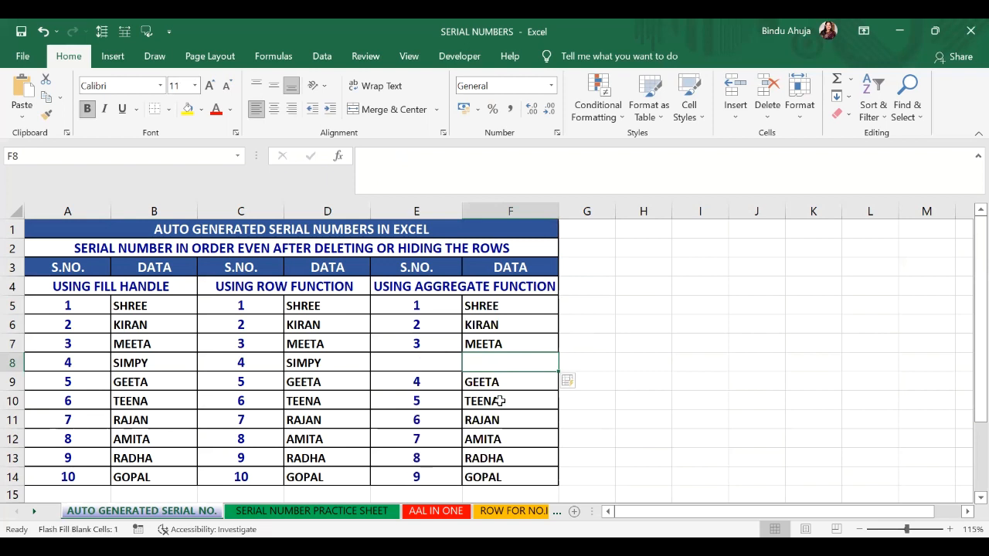
pyautogui.click(498, 401)
pyautogui.press('Delete')
pyautogui.click(488, 437)
pyautogui.press('Delete')
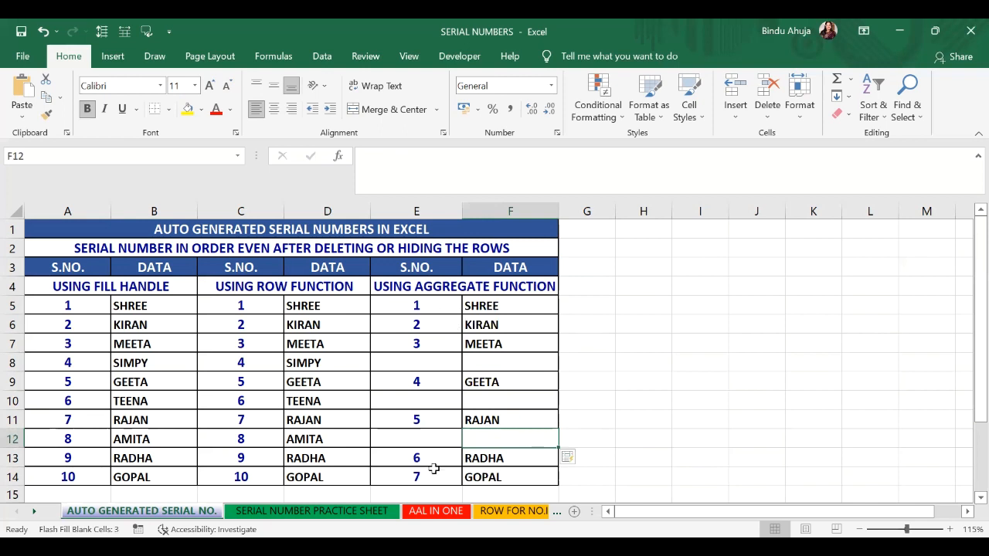
# Step: Undo the three name clearings in column F
pyautogui.click(43, 31)
pyautogui.click(42, 31)
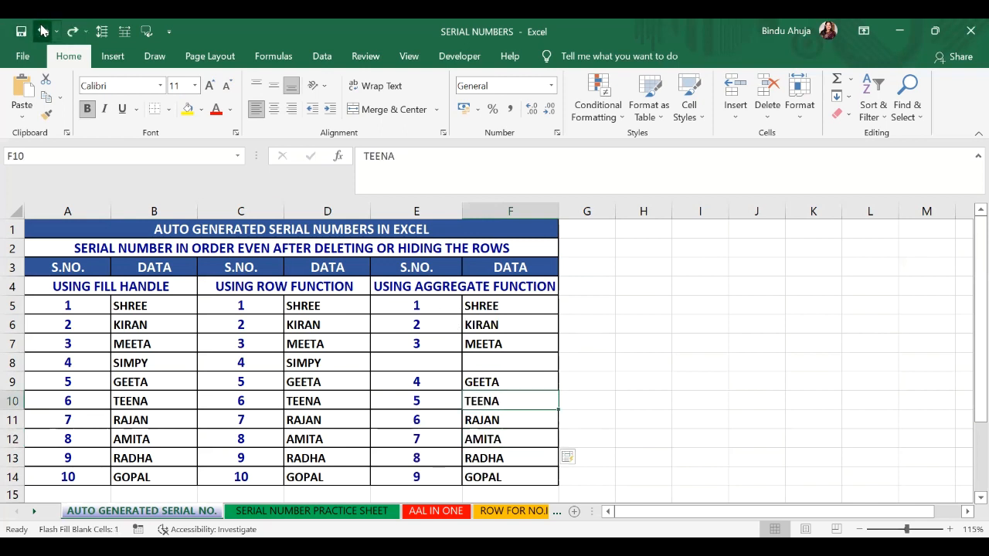
pyautogui.click(42, 31)
# Step: Delete rows 8 to 10 from the serial number table
pyautogui.moveTo(11, 363); pyautogui.dragTo(11, 400)
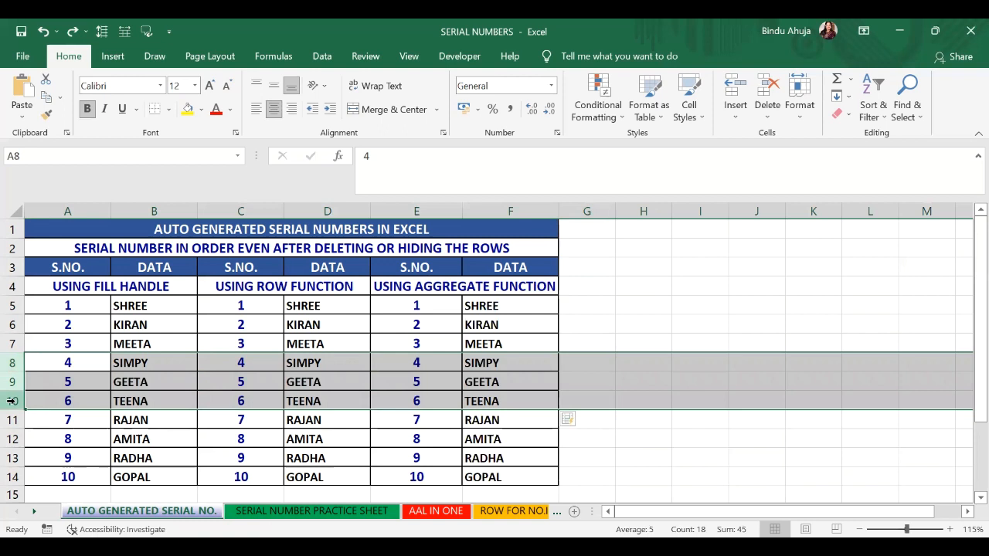
pyautogui.rightClick(12, 401)
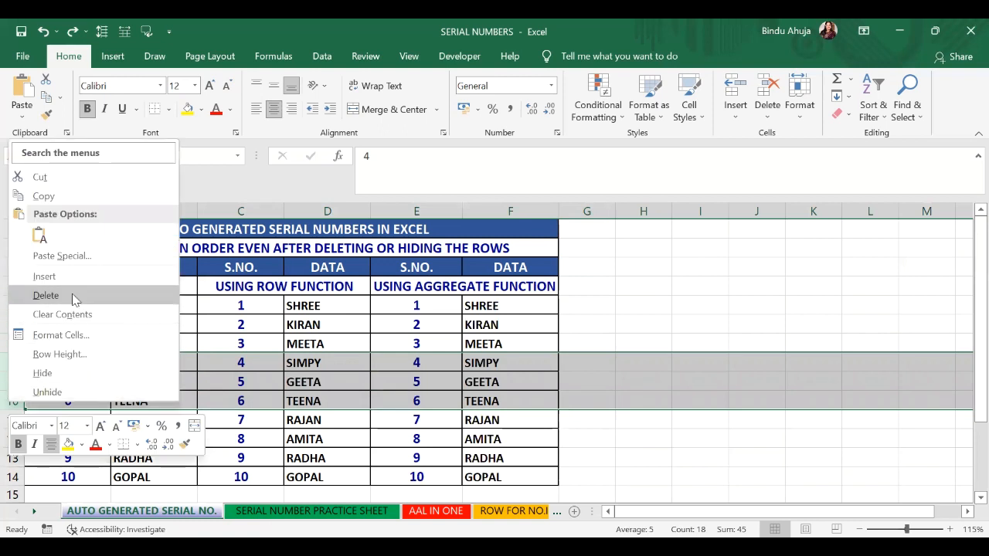
pyautogui.click(46, 295)
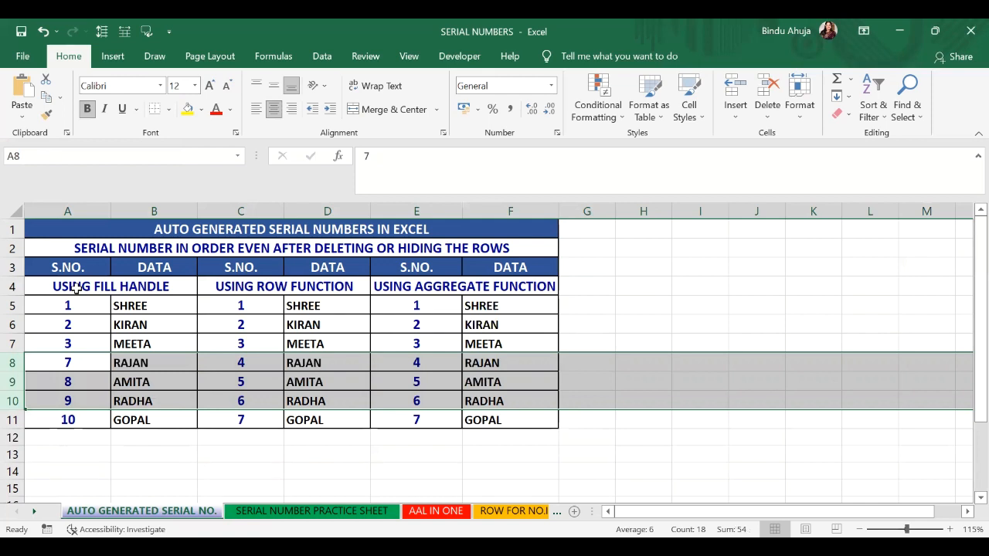
# Step: Select the serial numbers in columns A, C and E in turn to compare how each method renumbered
pyautogui.moveTo(77, 305); pyautogui.dragTo(81, 419)
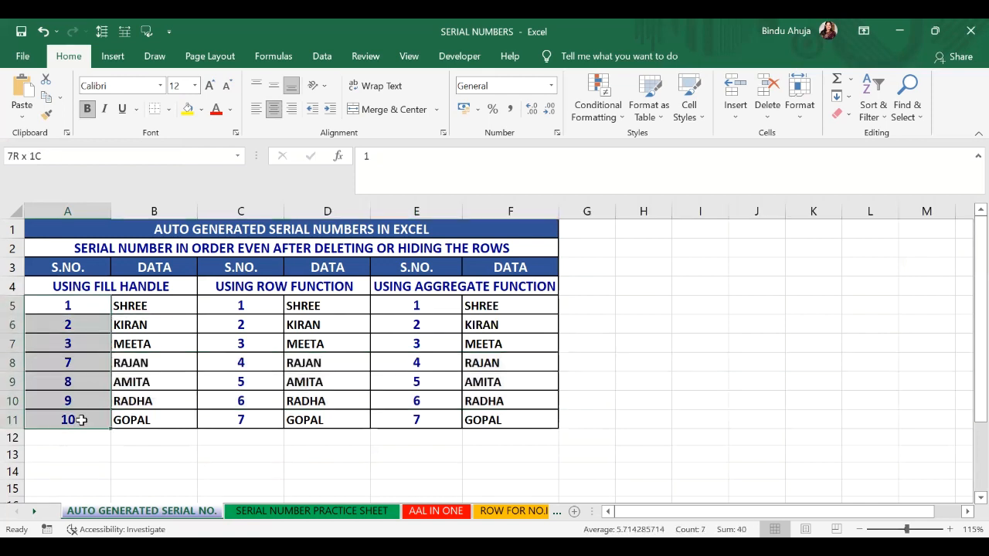
pyautogui.moveTo(260, 305); pyautogui.dragTo(266, 419)
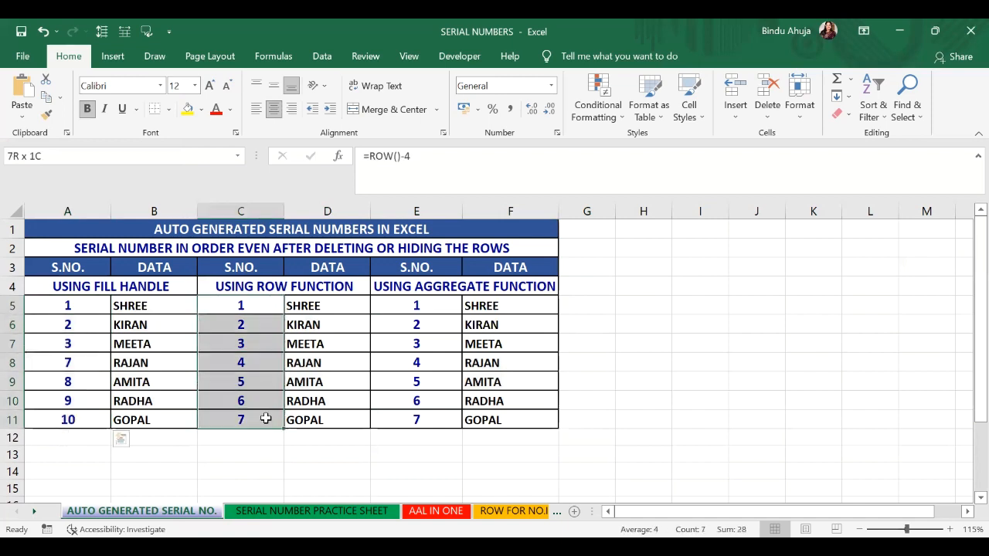
pyautogui.moveTo(435, 307); pyautogui.dragTo(438, 430)
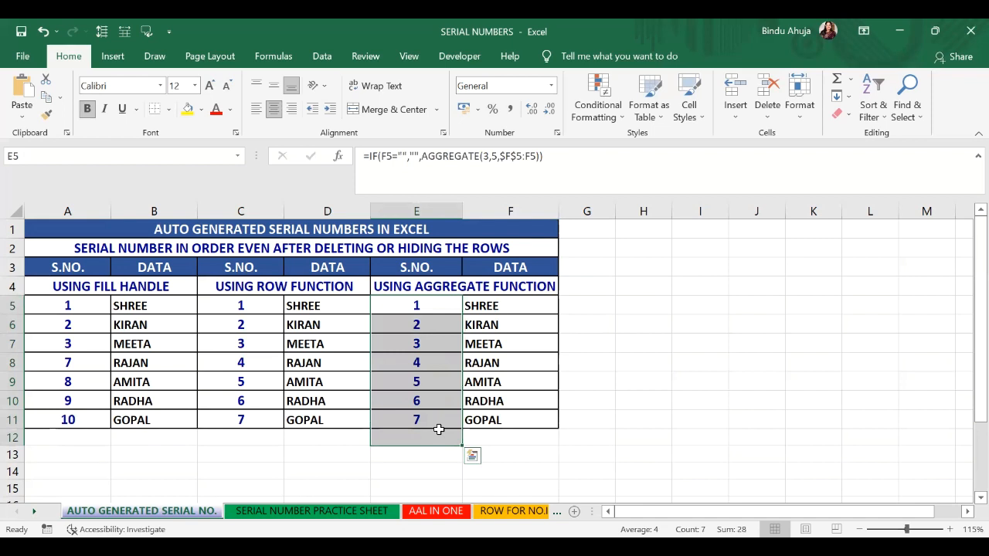
pyautogui.click(625, 361)
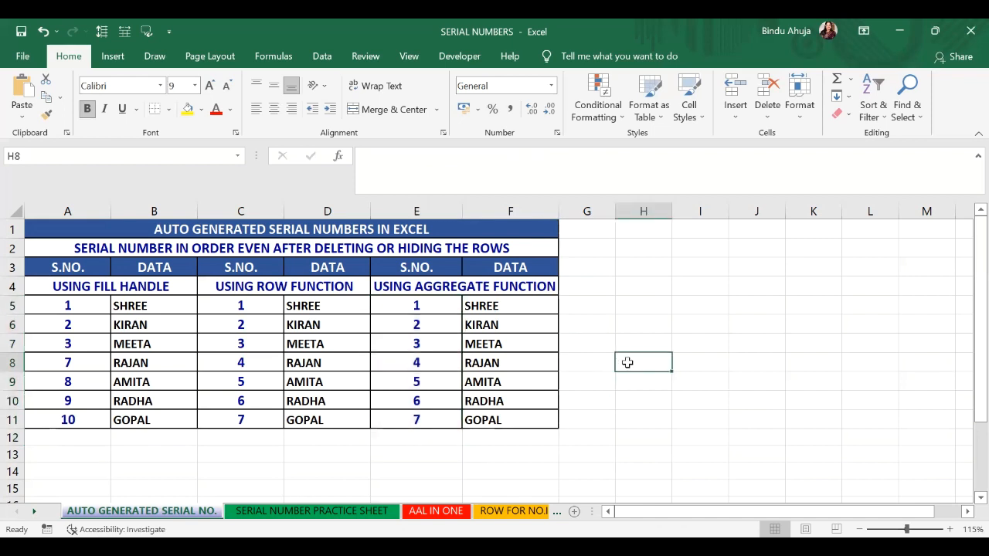
# Step: Undo the deletion of rows 8 to 10, then hide those same rows instead
pyautogui.click(45, 34)
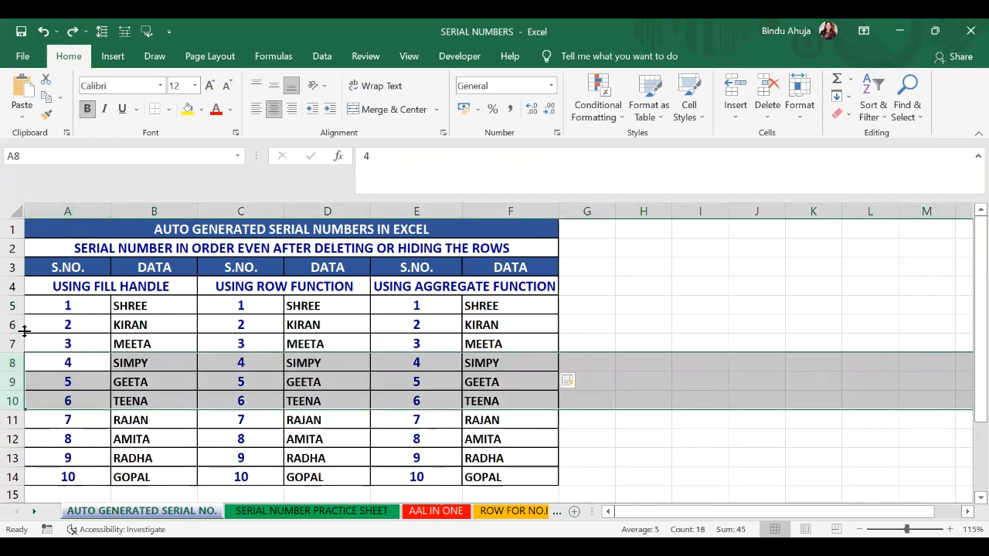
pyautogui.rightClick(12, 382)
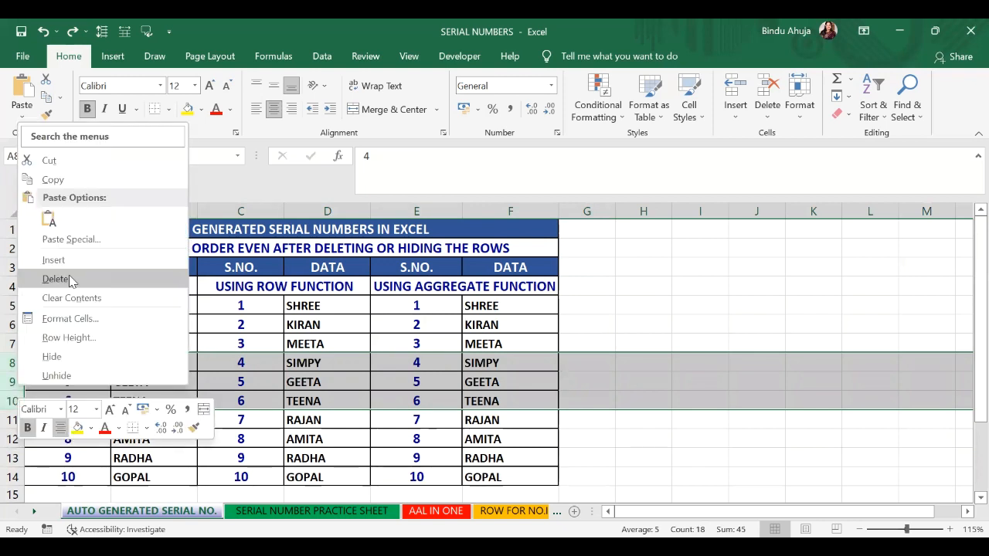
pyautogui.click(58, 356)
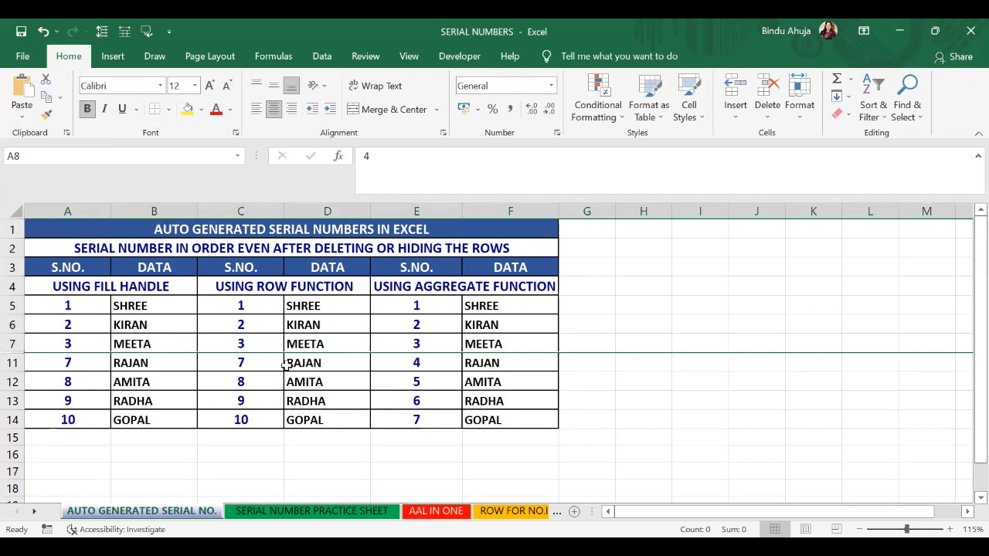
# Step: Select the serial numbers in columns A, C and E to compare them with the rows hidden
pyautogui.moveTo(93, 306); pyautogui.dragTo(85, 415)
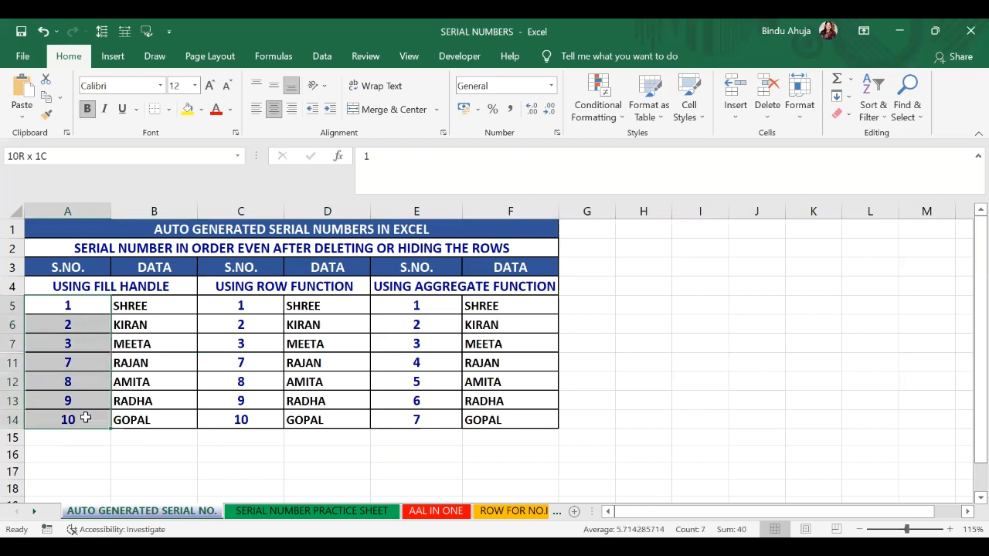
pyautogui.moveTo(239, 309); pyautogui.dragTo(256, 413)
pyautogui.moveTo(433, 305); pyautogui.dragTo(426, 415)
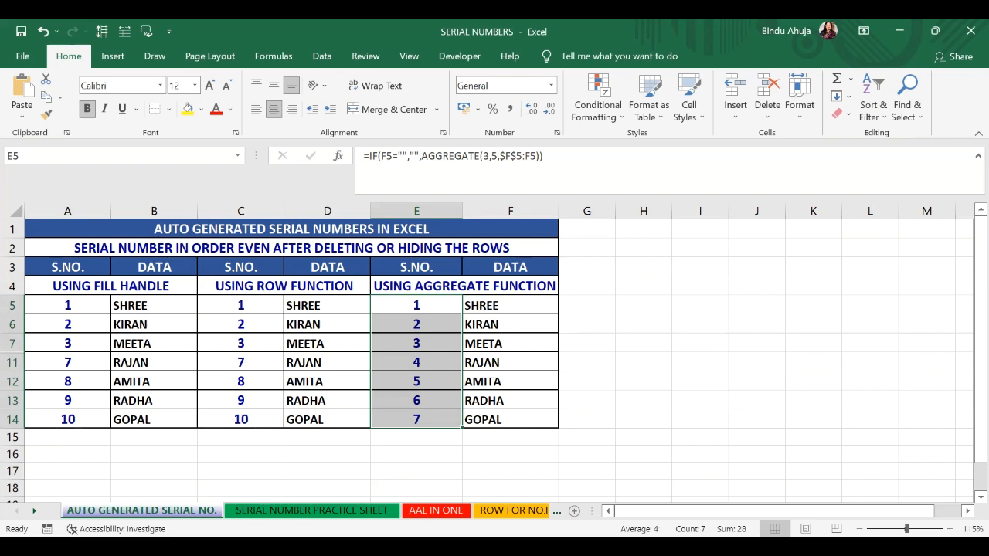
# Step: Undo the hiding of rows 8 to 10
pyautogui.hotkey('ctrl', 'z')
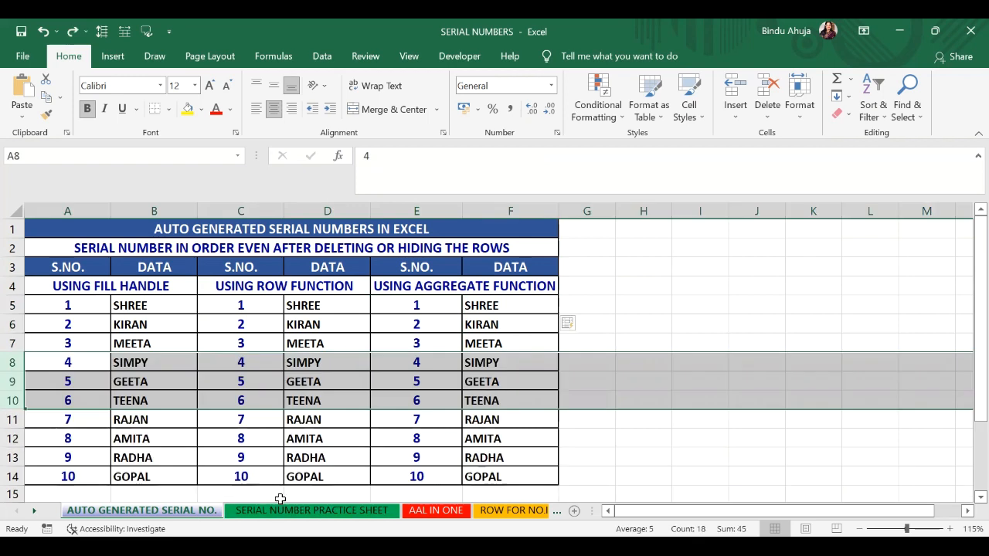